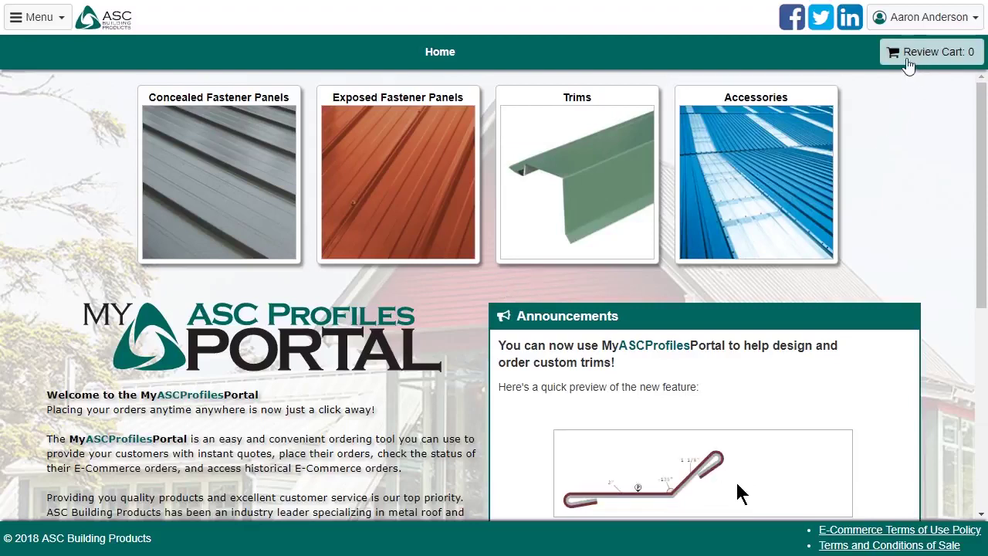
Step: Open the saved templates and examine the line items, quantities and prices of Demo Template
{"action": "left_click", "coordinate": [46, 19]}
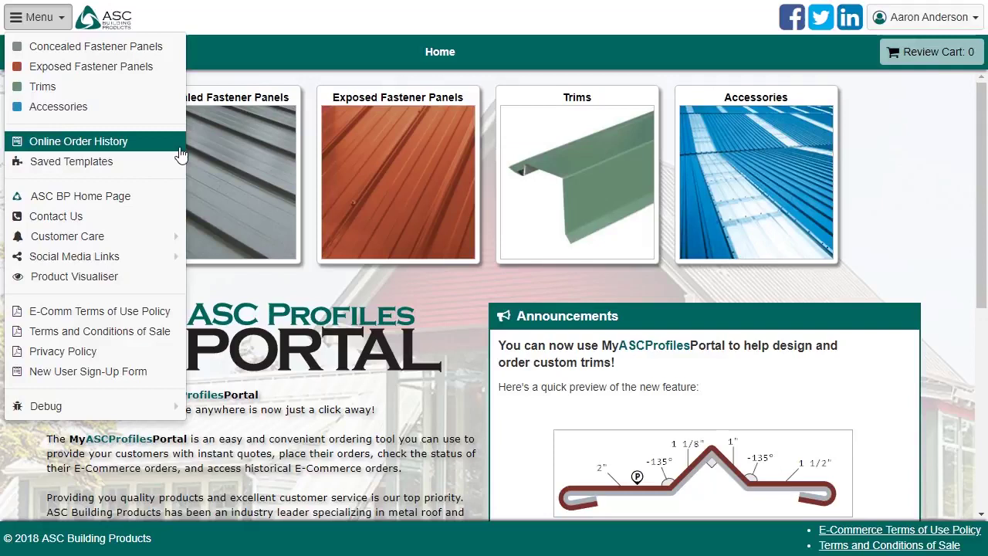
{"action": "left_click", "coordinate": [60, 163]}
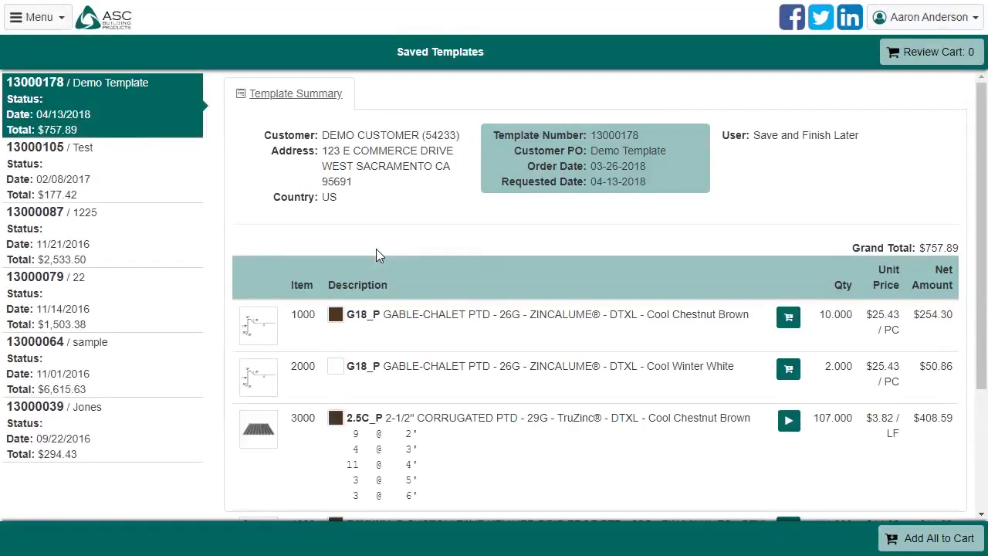
{"action": "scroll", "coordinate": [512, 309], "scroll_direction": "down", "scroll_amount": 3}
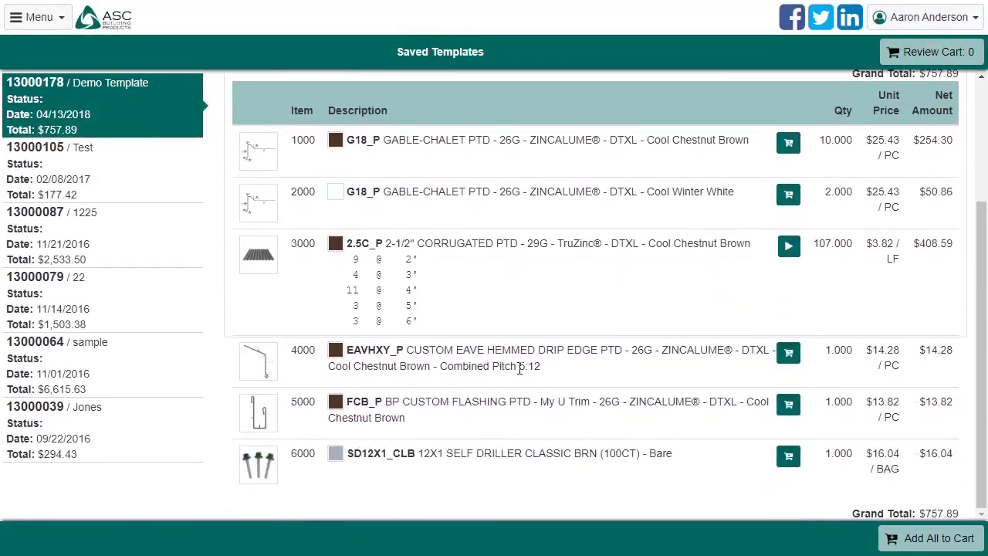
{"action": "scroll", "coordinate": [543, 444], "scroll_direction": "up", "scroll_amount": 1}
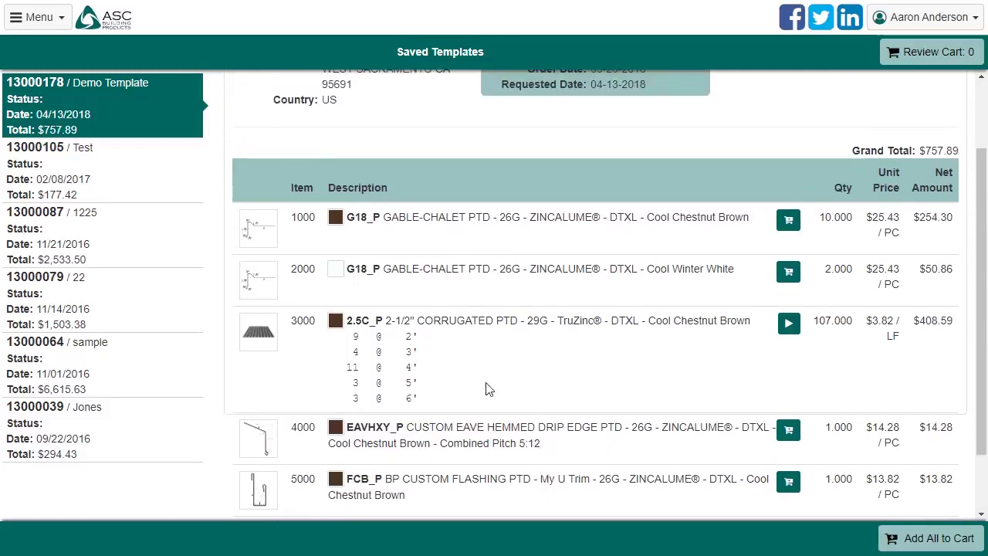
{"action": "scroll", "coordinate": [503, 480], "scroll_direction": "down", "scroll_amount": 1}
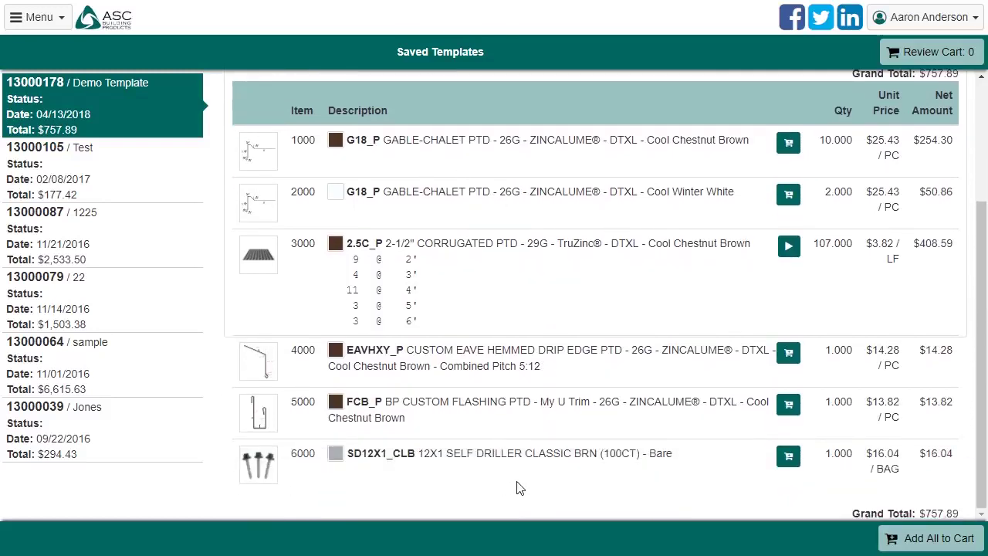
{"action": "scroll", "coordinate": [580, 459], "scroll_direction": "up", "scroll_amount": 2}
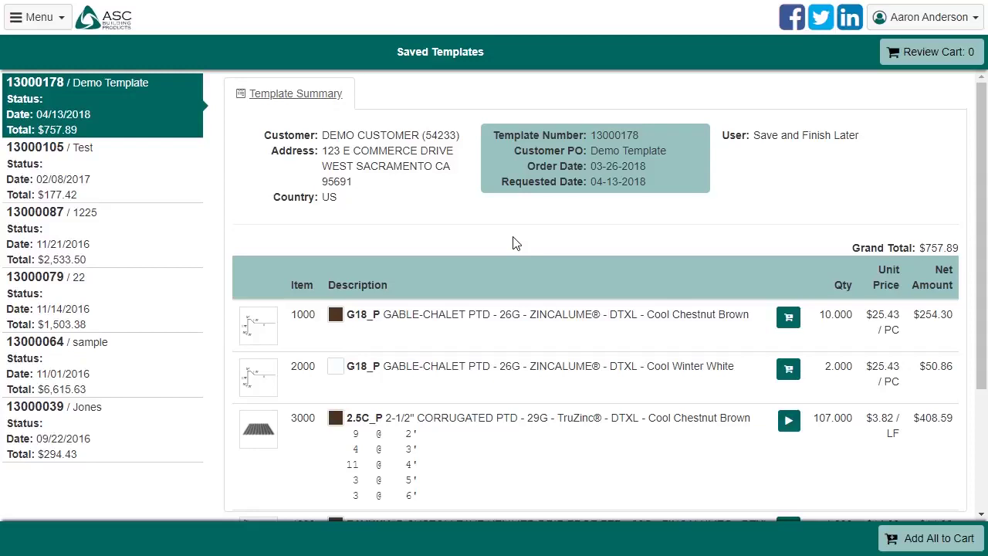
{"action": "scroll", "coordinate": [516, 243], "scroll_direction": "down", "scroll_amount": 1}
{"action": "scroll", "coordinate": [516, 243], "scroll_direction": "down", "scroll_amount": 1}
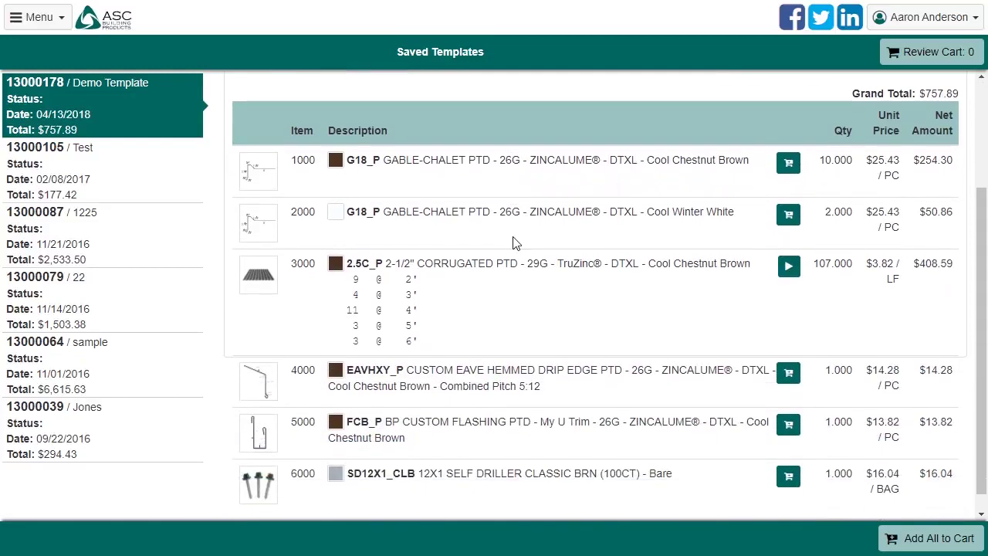
{"action": "scroll", "coordinate": [985, 276], "scroll_direction": "up", "scroll_amount": 2}
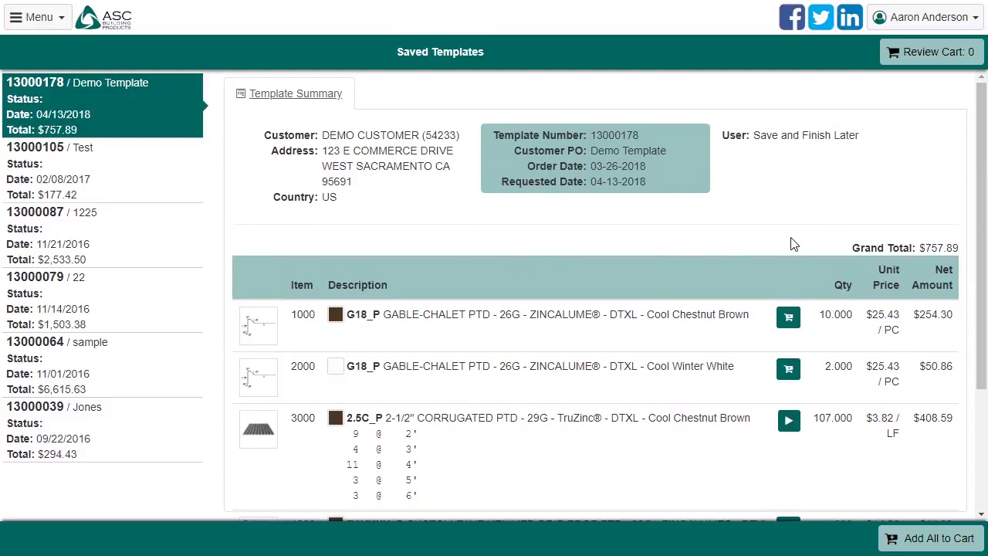
{"action": "scroll", "coordinate": [506, 294], "scroll_direction": "down", "scroll_amount": 2}
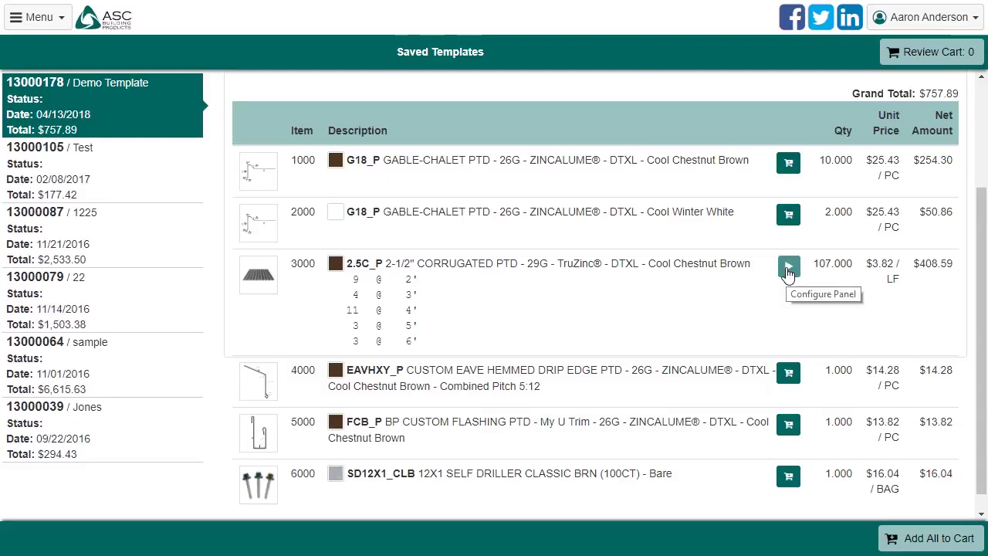
{"action": "scroll", "coordinate": [522, 247], "scroll_direction": "down", "scroll_amount": 1}
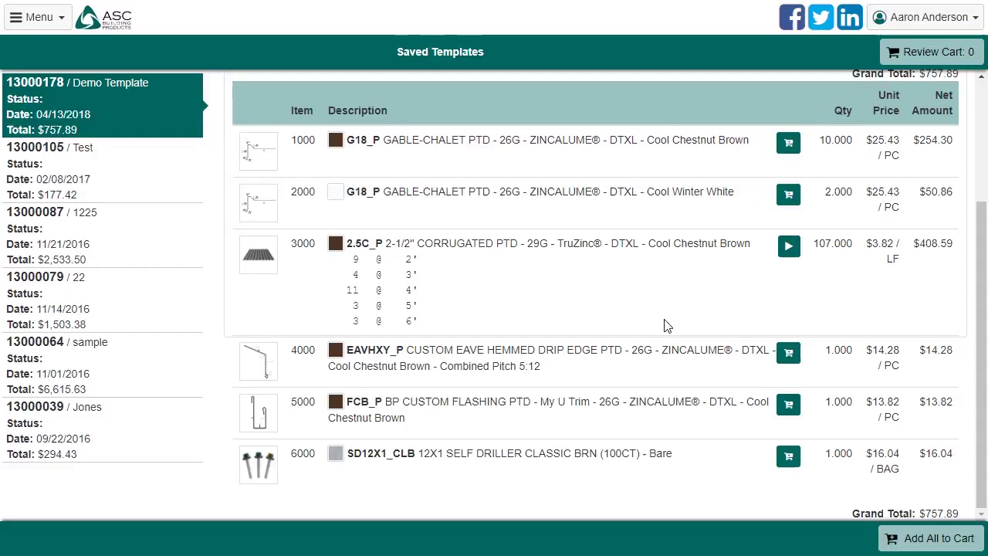
Step: Add all Demo Template items to the cart, shipping to the demo customer's SP03 address by Standard Route
{"action": "left_click", "coordinate": [942, 544]}
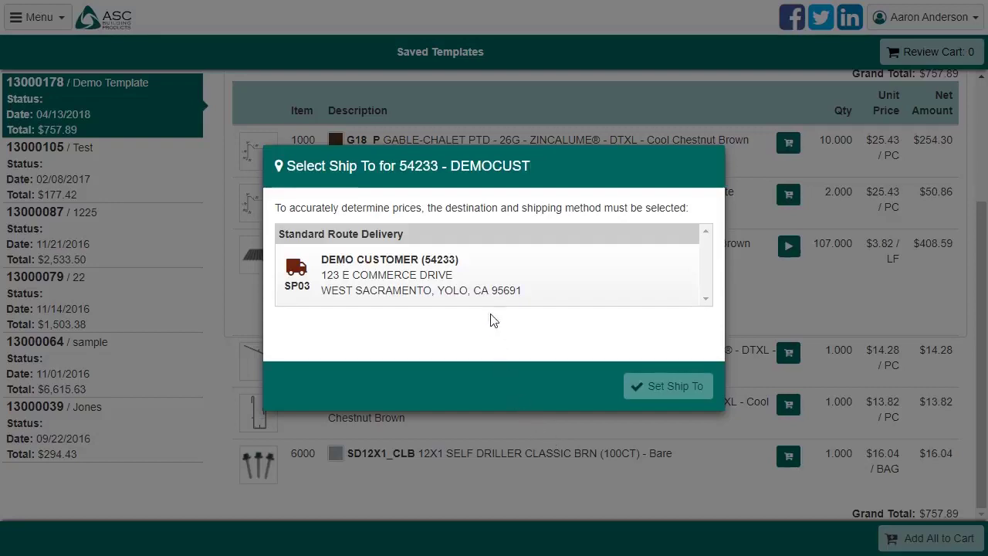
{"action": "left_click", "coordinate": [355, 282]}
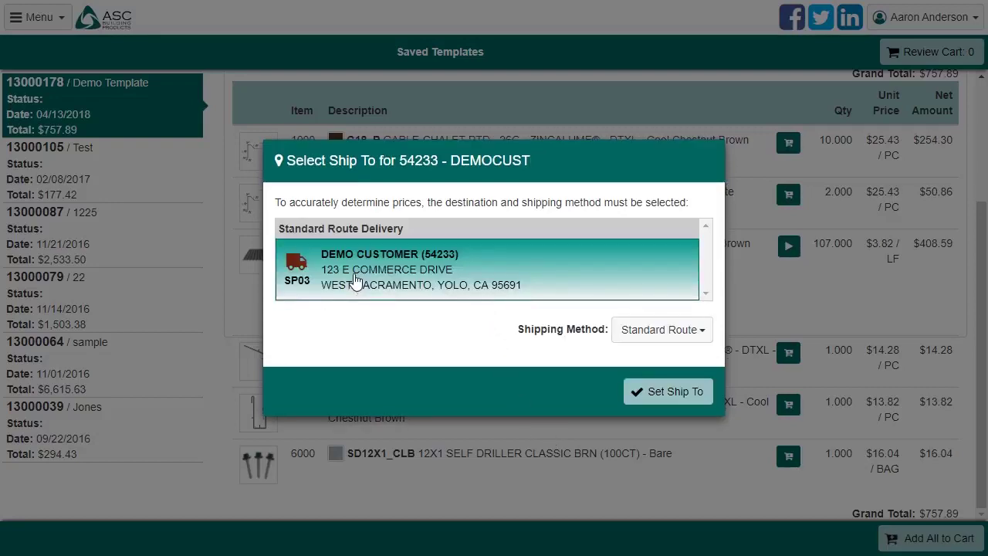
{"action": "left_click", "coordinate": [667, 343]}
{"action": "left_click", "coordinate": [669, 343]}
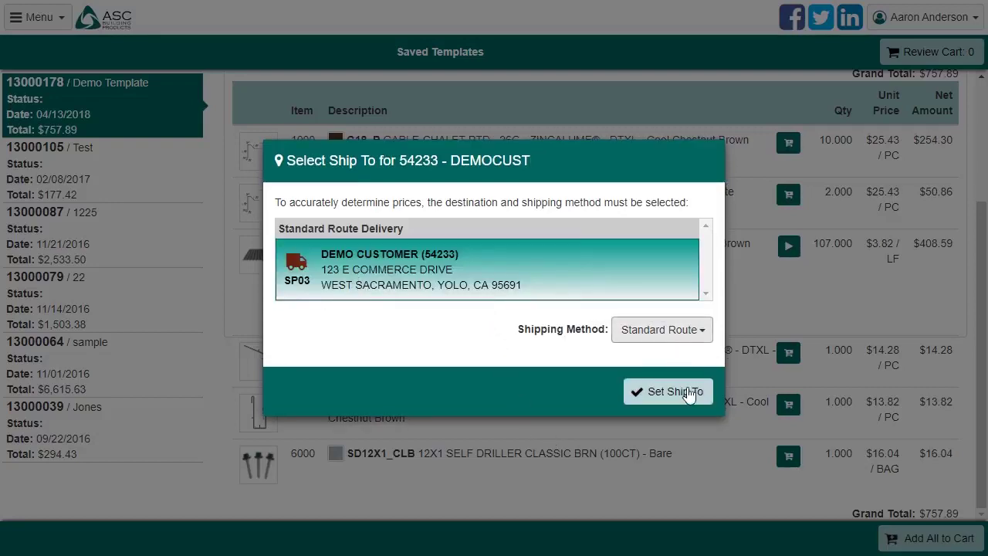
{"action": "left_click", "coordinate": [690, 390]}
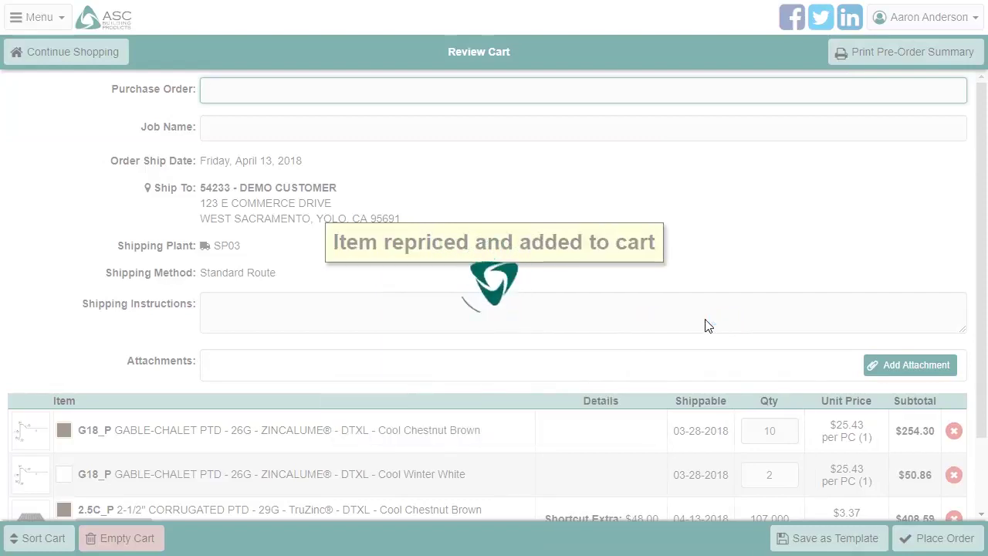
Step: Look over the cart's items, revisiting the saved templates before returning to the cart review
{"action": "scroll", "coordinate": [704, 326], "scroll_direction": "down", "scroll_amount": 3}
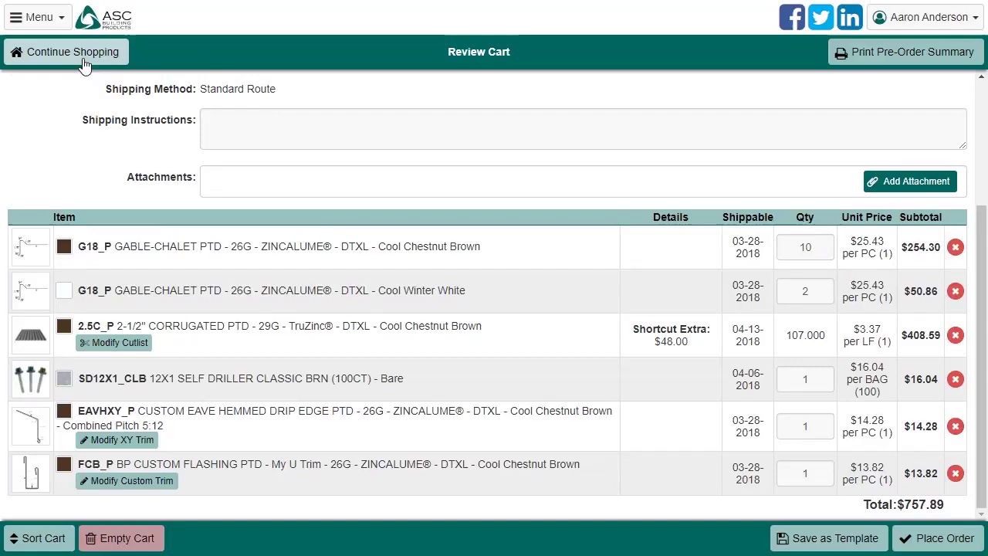
{"action": "left_click", "coordinate": [43, 17]}
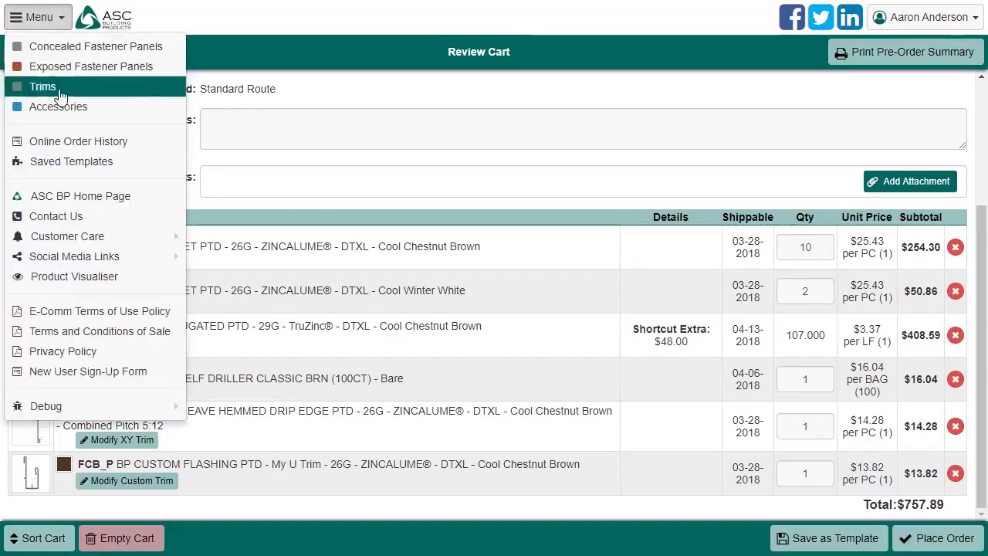
{"action": "left_click", "coordinate": [66, 161]}
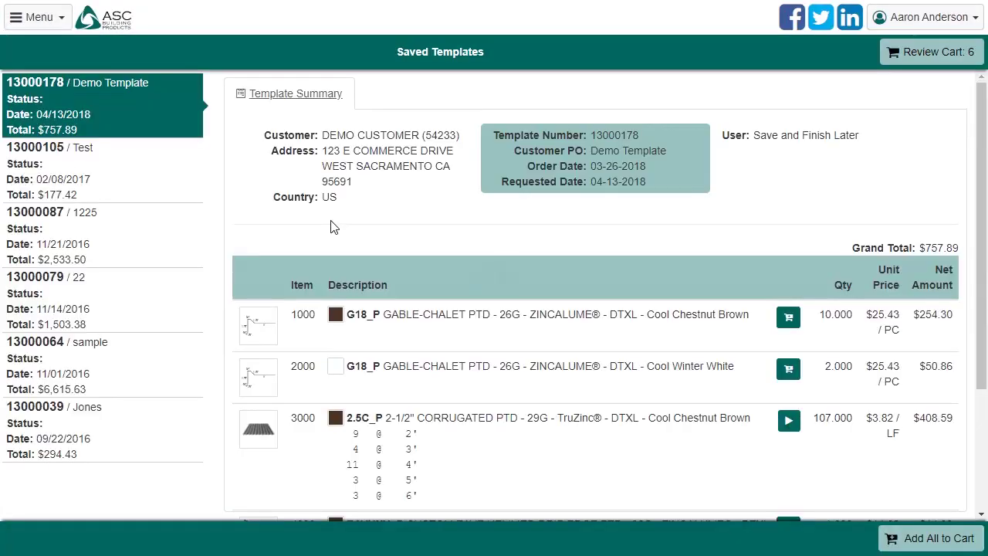
{"action": "left_click", "coordinate": [940, 60]}
Step: Enter "Bob's Warehouse, Anytown 3/26/2018 5:48pm" as the purchase order and "B" as the job name
{"action": "left_click", "coordinate": [355, 93]}
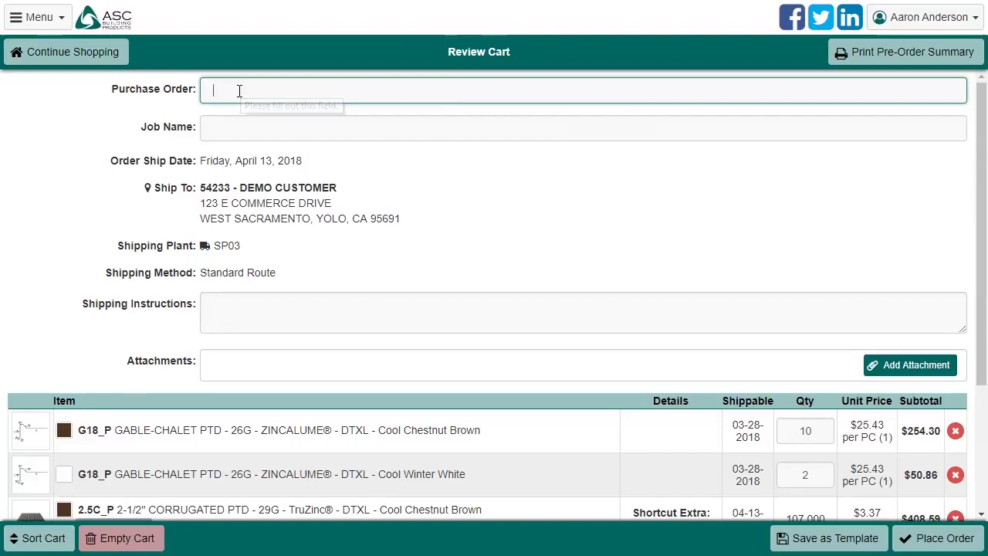
{"action": "type", "text": "Bob's Warehouse, Anytown"}
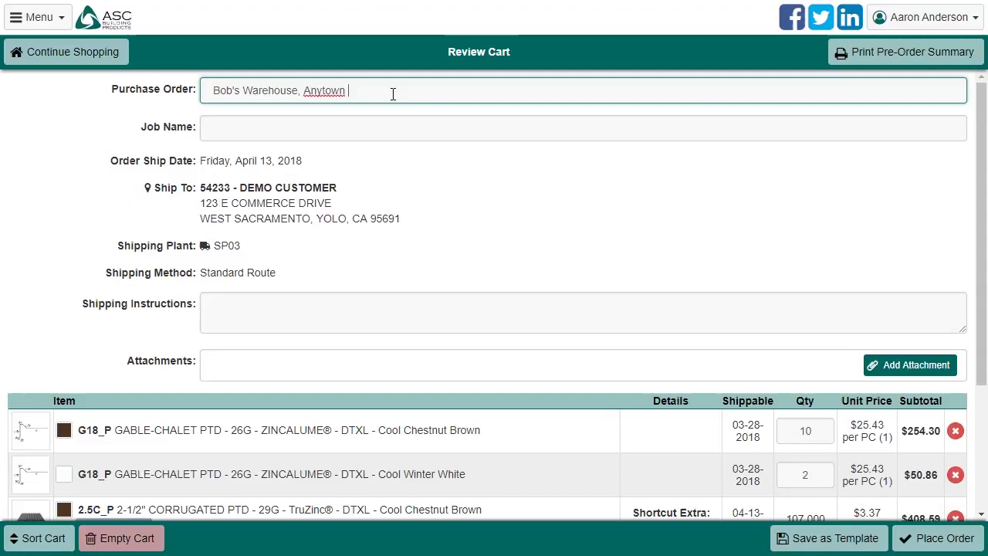
{"action": "type", "text": "3/26/2018 5:48pm"}
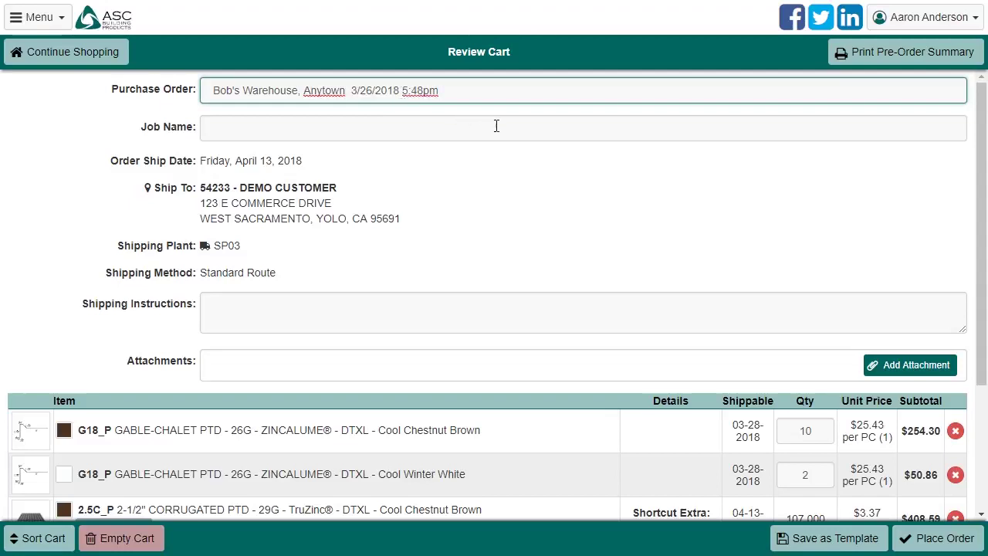
{"action": "left_click", "coordinate": [335, 128]}
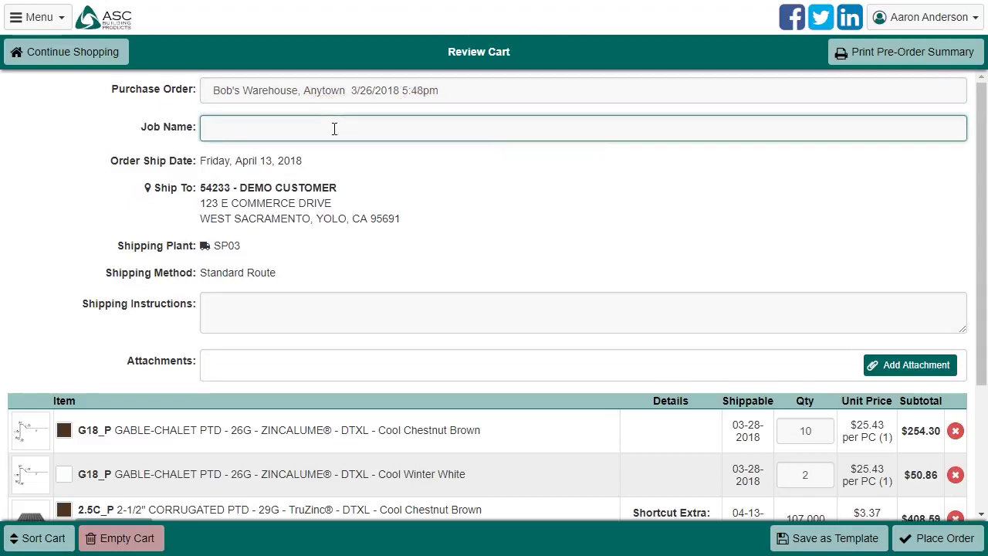
{"action": "left_click", "coordinate": [464, 191]}
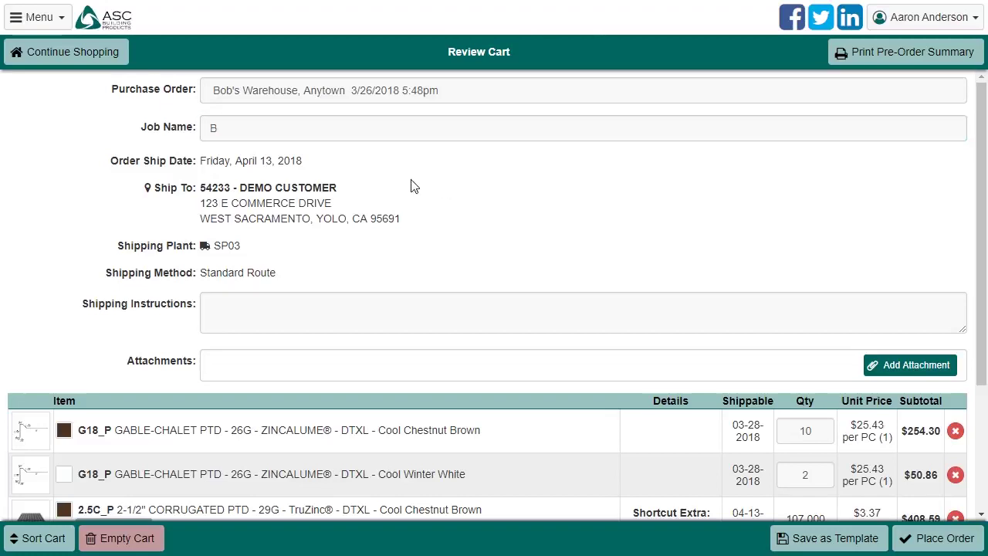
Step: Compare the order ship date with the items' shippable dates, and check the ship-to address and shipping plant
{"action": "left_click_drag", "start_coordinate": [203, 167], "coordinate": [342, 172]}
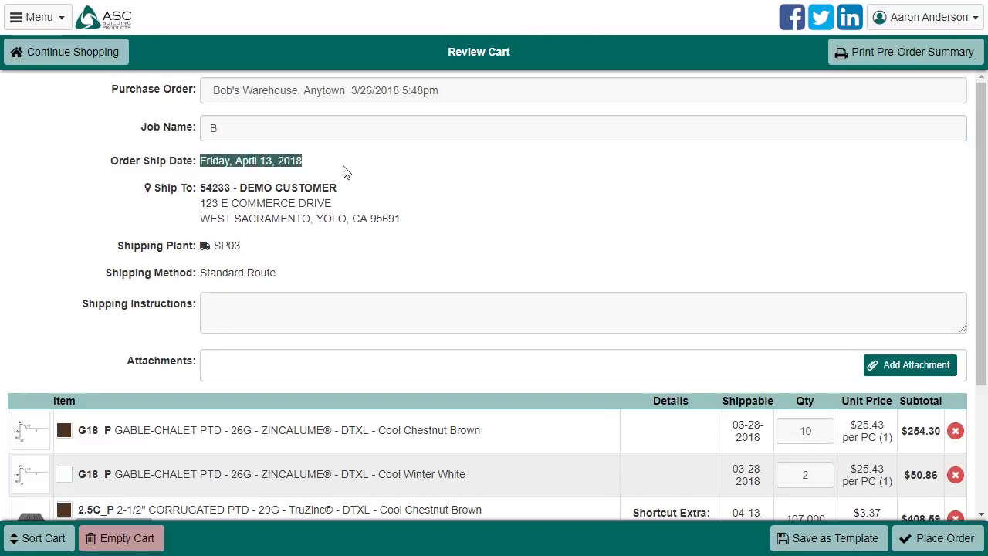
{"action": "left_click", "coordinate": [579, 256]}
{"action": "scroll", "coordinate": [648, 296], "scroll_direction": "down", "scroll_amount": 3}
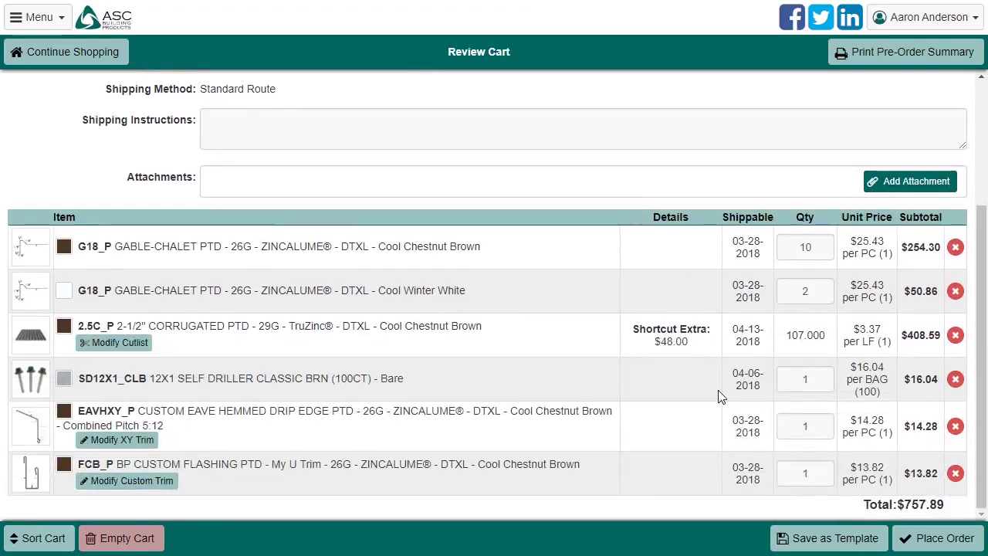
{"action": "left_click_drag", "start_coordinate": [735, 329], "coordinate": [770, 351]}
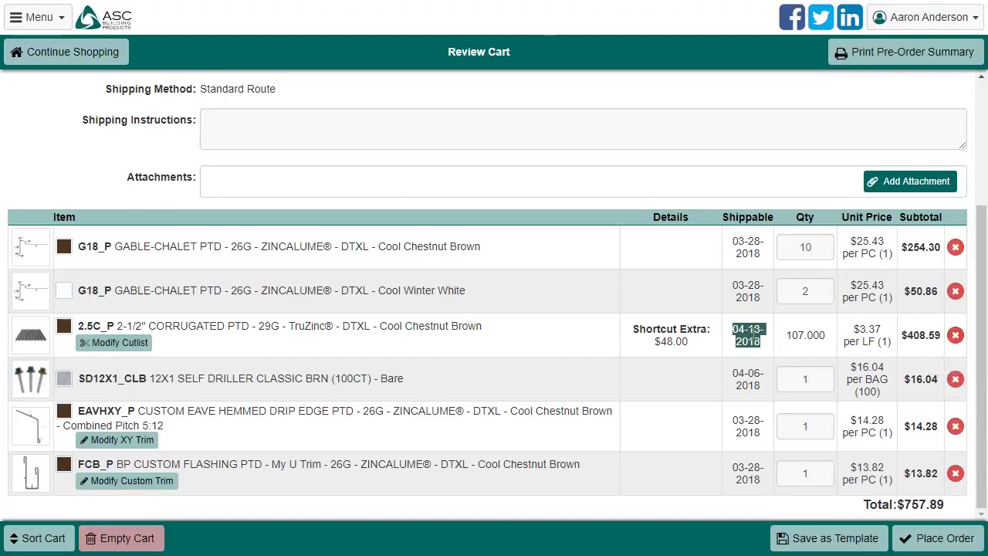
{"action": "left_click", "coordinate": [754, 334]}
{"action": "scroll", "coordinate": [512, 294], "scroll_direction": "up", "scroll_amount": 3}
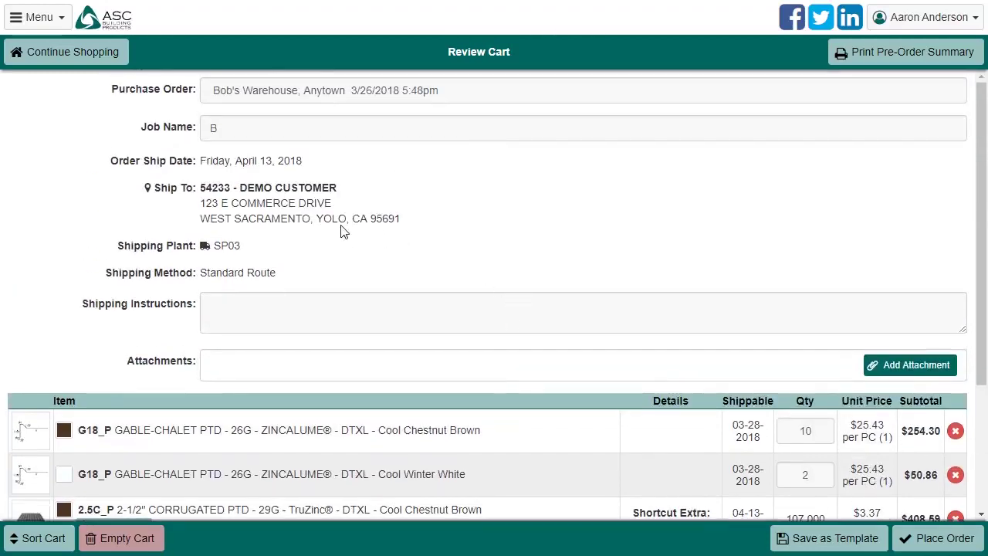
{"action": "left_click_drag", "start_coordinate": [200, 185], "coordinate": [425, 223]}
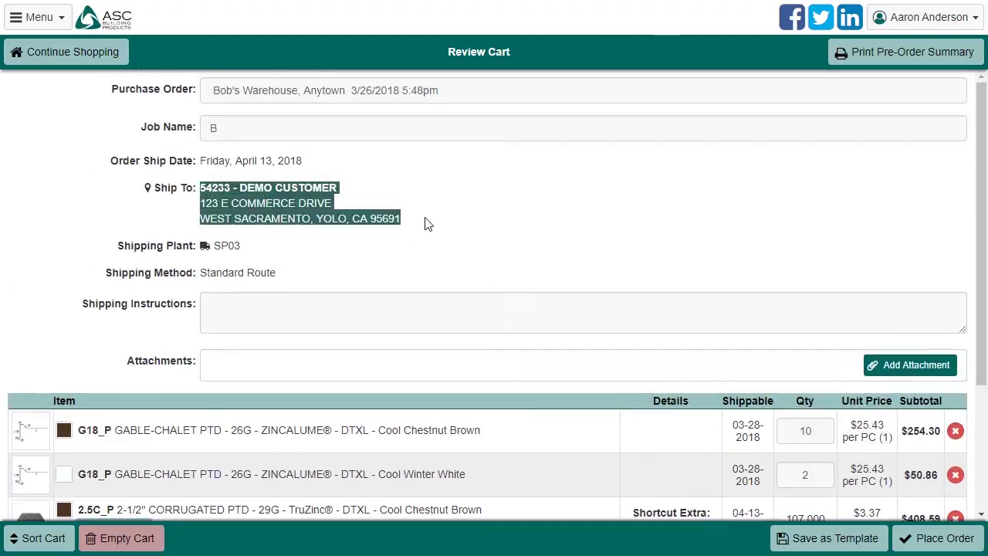
{"action": "left_click", "coordinate": [489, 233]}
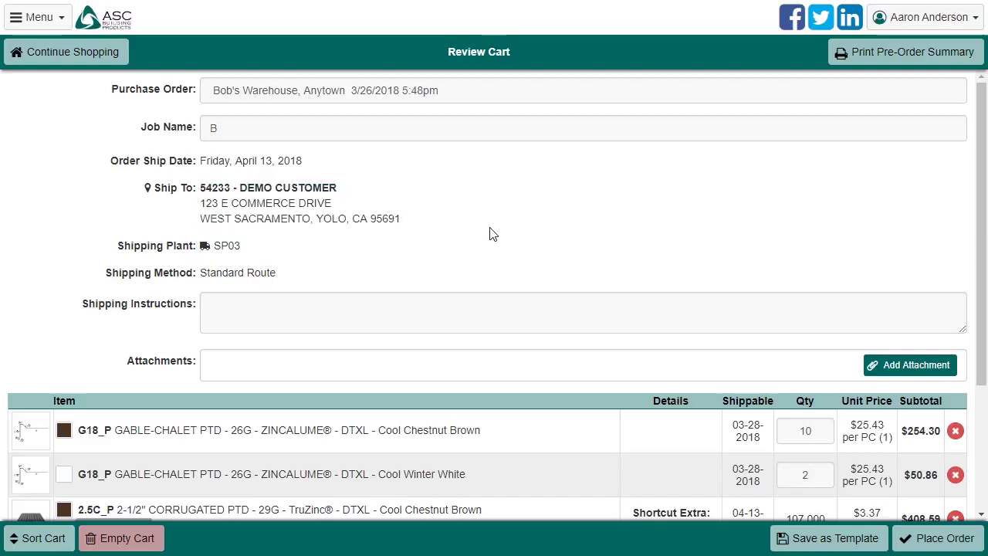
{"action": "left_click_drag", "start_coordinate": [249, 251], "coordinate": [203, 247]}
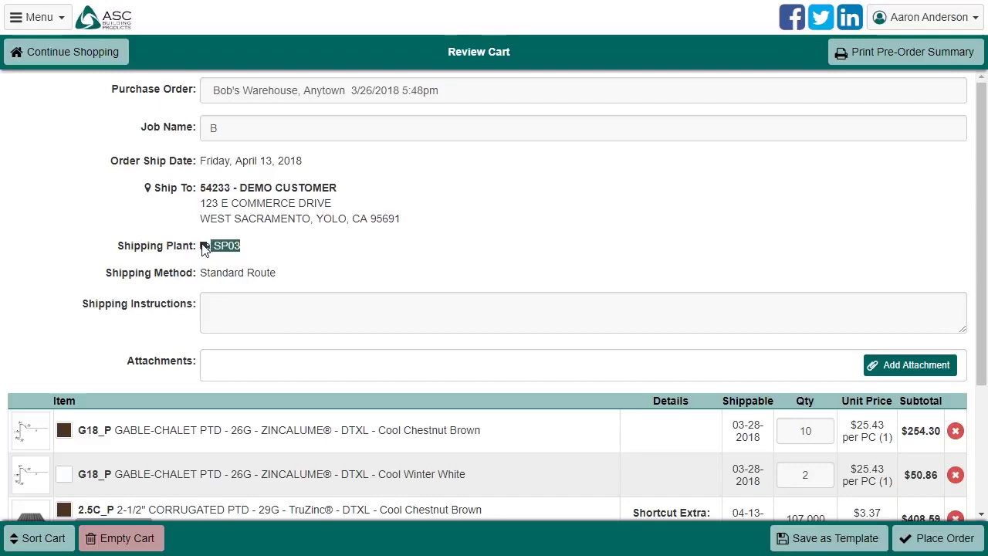
{"action": "left_click", "coordinate": [299, 255]}
Step: Enter "Pack it up nice" as the order's shipping instructions
{"action": "left_click", "coordinate": [278, 306]}
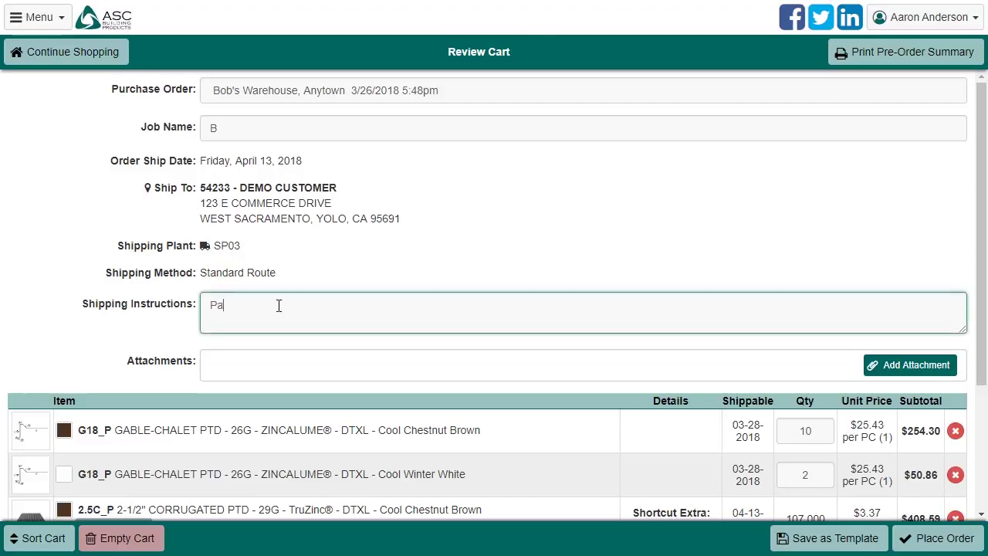
{"action": "type", "text": "Pack it up nice"}
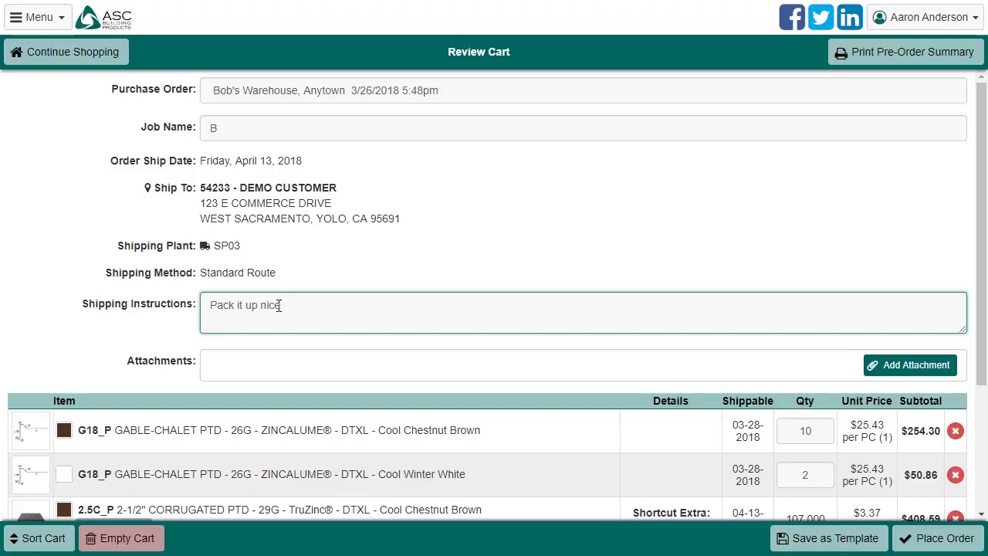
{"action": "left_click", "coordinate": [248, 365]}
Step: Attach cutlist.png to the order and remove the attachment again
{"action": "scroll", "coordinate": [249, 366], "scroll_direction": "down", "scroll_amount": 3}
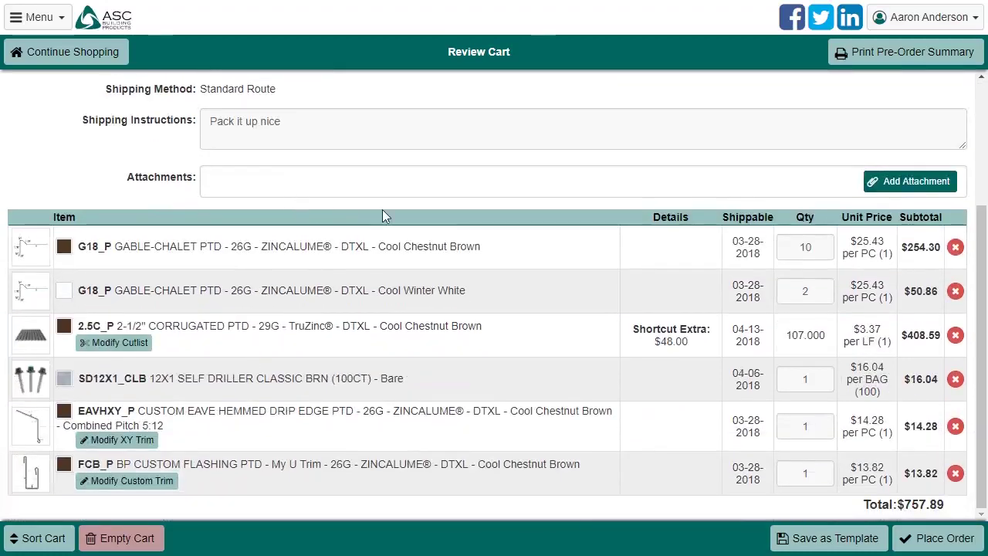
{"action": "left_click", "coordinate": [905, 185]}
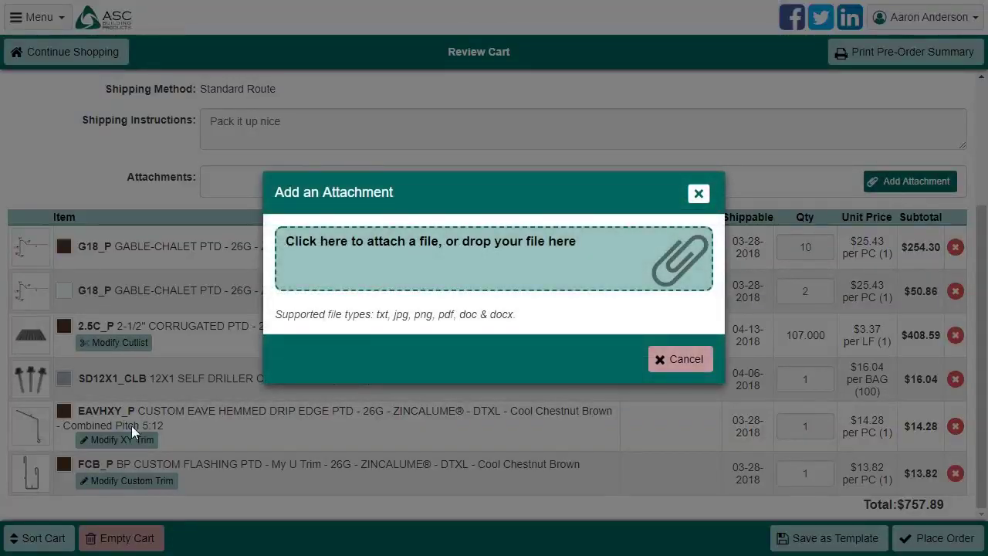
{"action": "left_click_drag", "start_coordinate": [132, 432], "coordinate": [475, 262]}
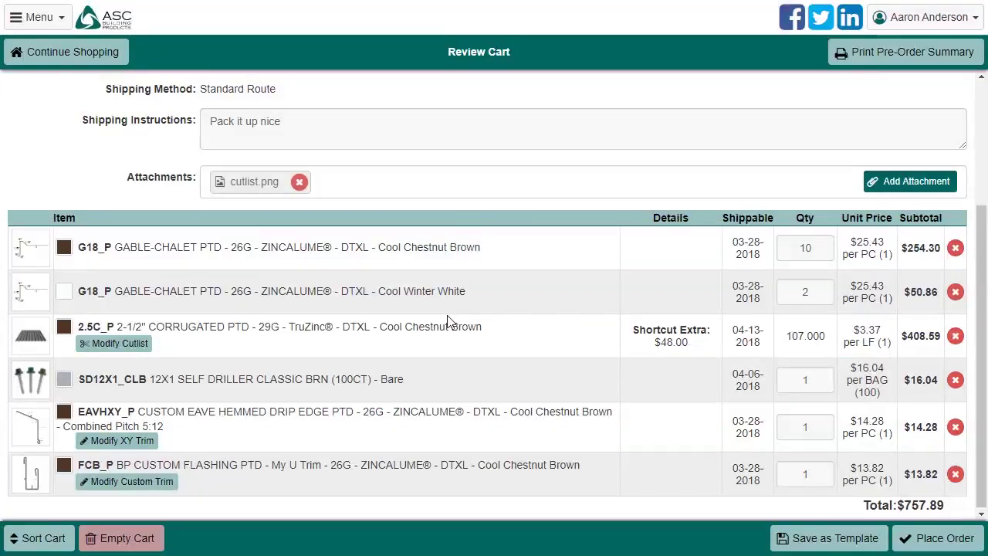
{"action": "left_click", "coordinate": [298, 181]}
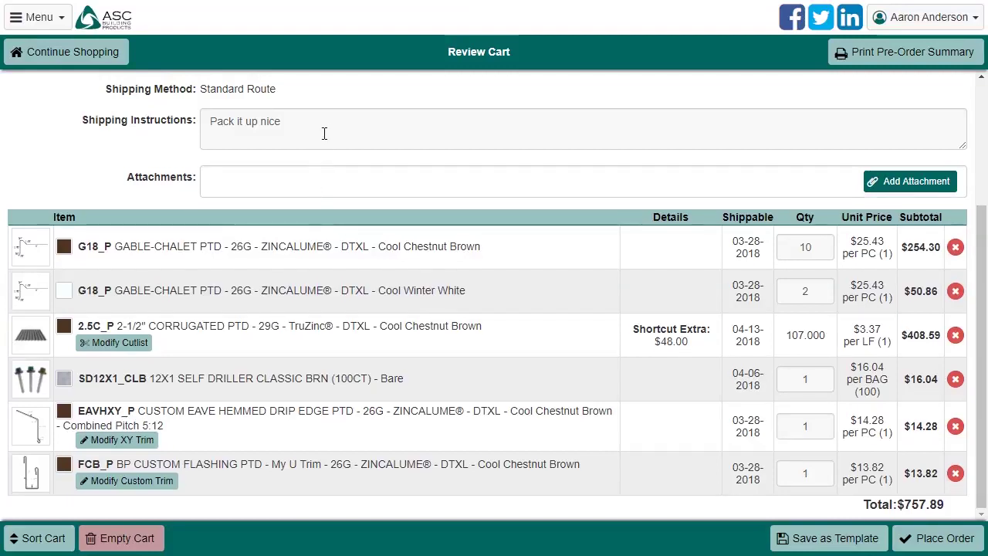
Step: Clear the order's shipping instructions
{"action": "triple_click", "coordinate": [325, 132]}
{"action": "key", "text": "BackSpace"}
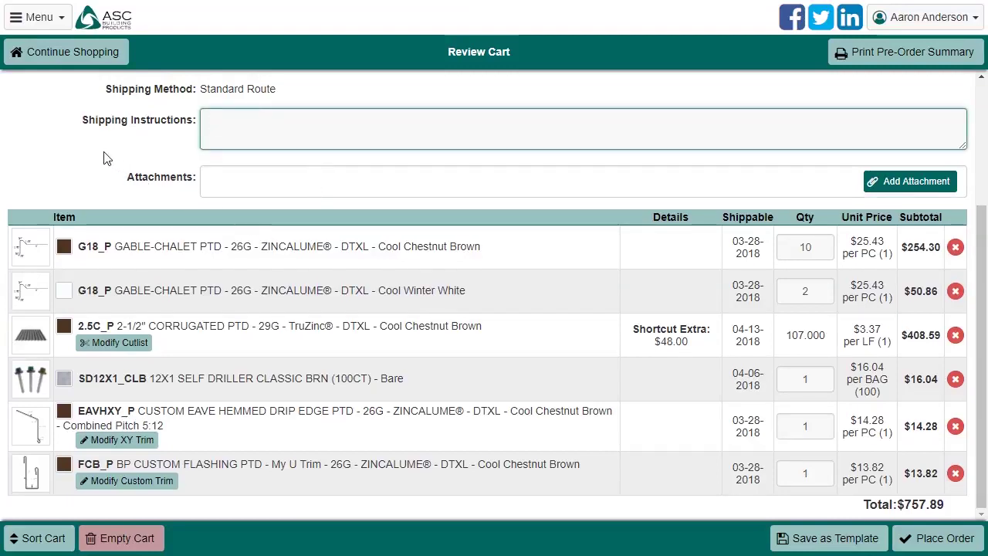
{"action": "left_click", "coordinate": [104, 154]}
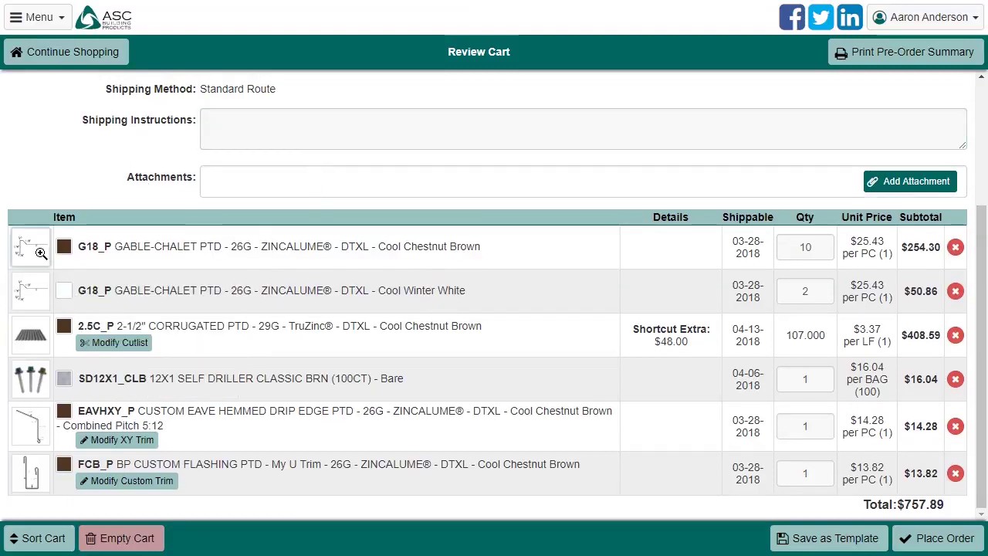
Step: View the enlarged profile drawings of the Cool Chestnut Brown G18_P gable trim and the EAVHXY_P eave drip edge
{"action": "left_click", "coordinate": [37, 254]}
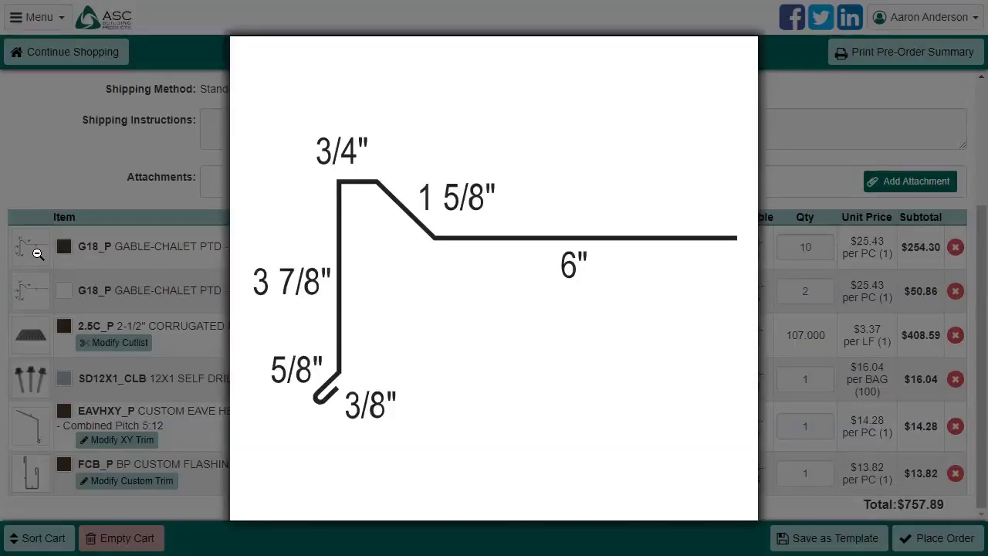
{"action": "left_click", "coordinate": [445, 316]}
{"action": "left_click", "coordinate": [35, 419]}
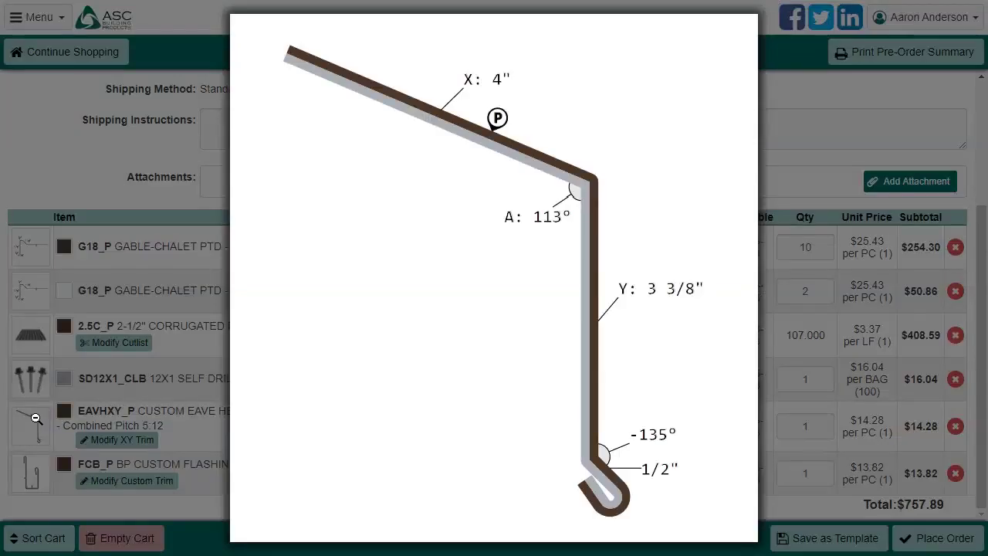
{"action": "left_click", "coordinate": [496, 246]}
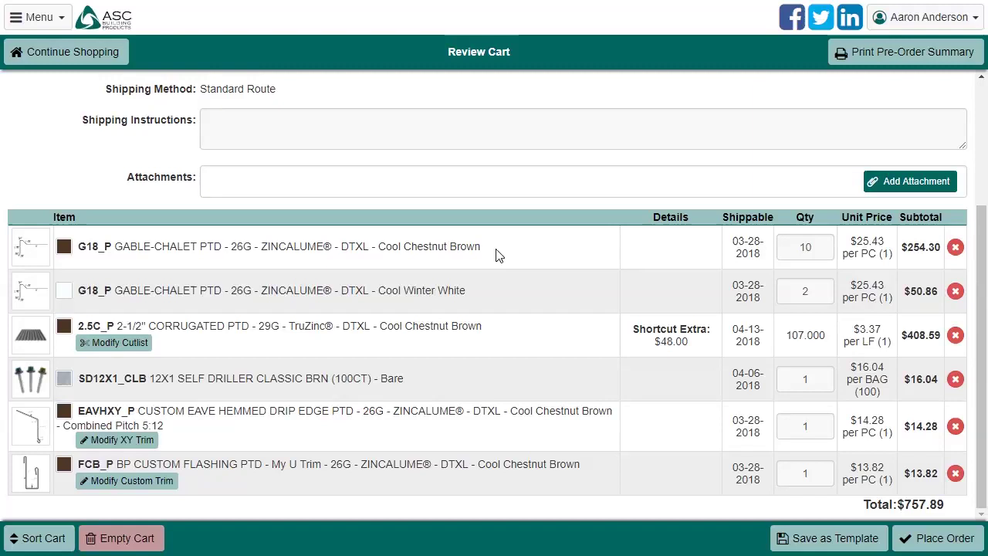
Step: Set the quantity of the Cool Chestnut Brown G18_P gable trim to 1
{"action": "left_click_drag", "start_coordinate": [816, 249], "coordinate": [795, 248]}
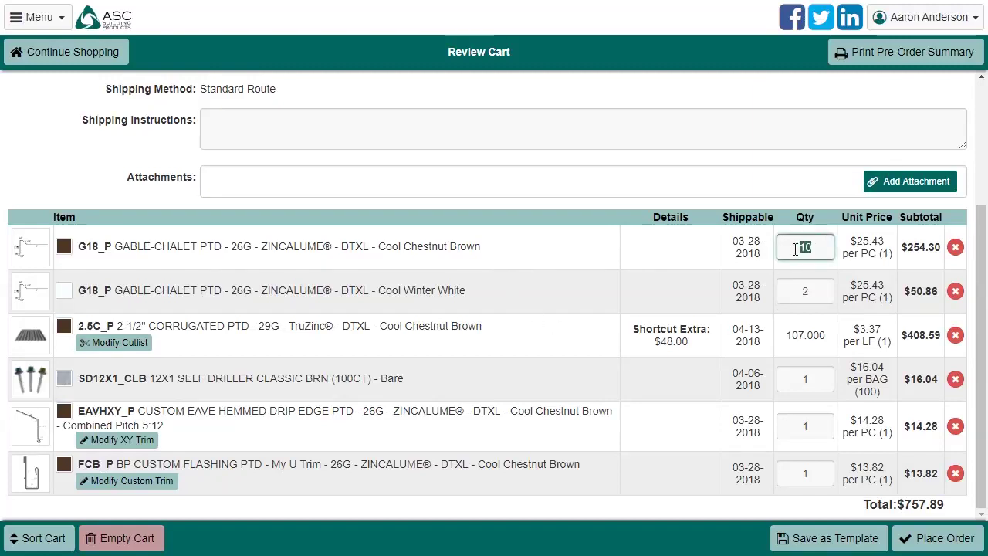
{"action": "type", "text": "1"}
{"action": "left_click", "coordinate": [620, 258]}
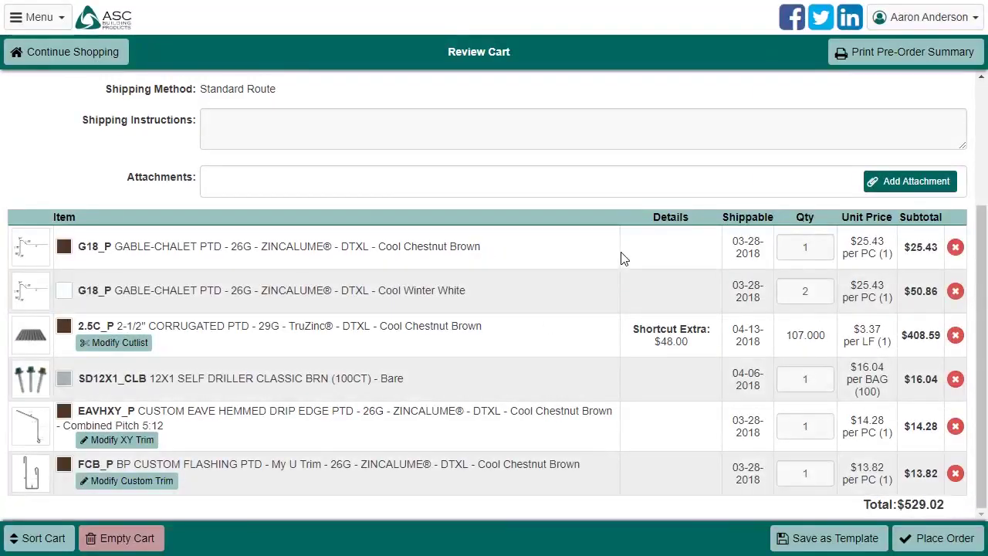
Step: Check the cutlist of the 2.5C_P corrugated panel, close it without changes, and sort the cart items
{"action": "left_click", "coordinate": [139, 344]}
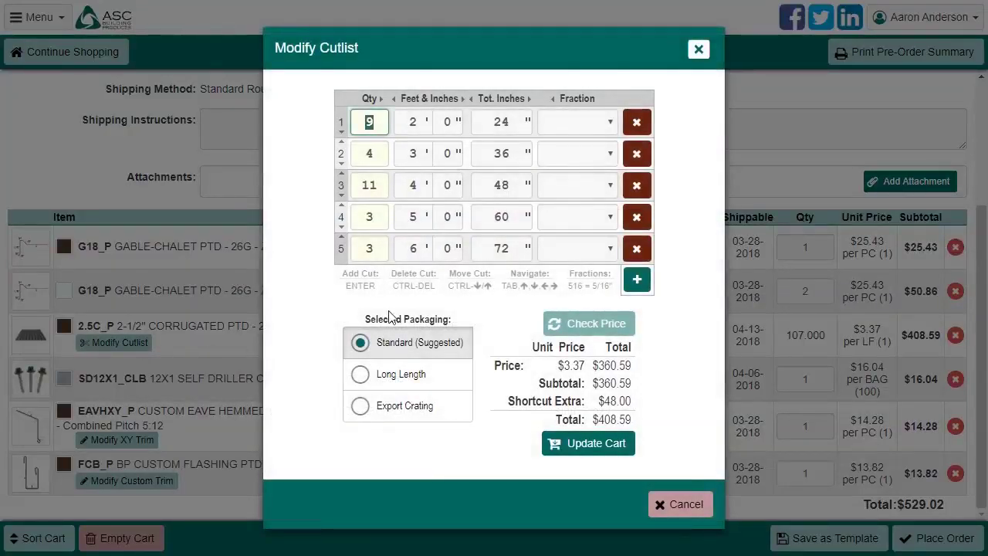
{"action": "left_click", "coordinate": [699, 49]}
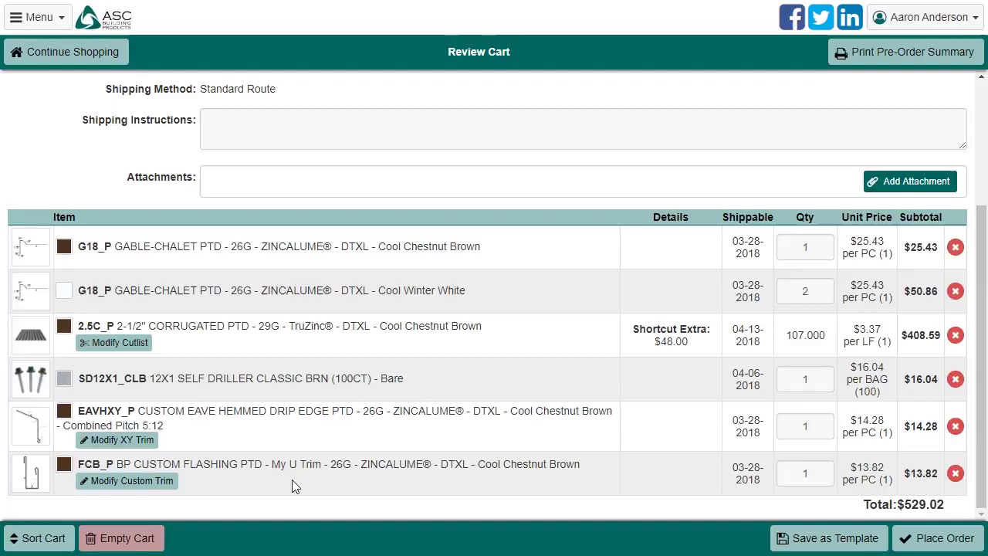
{"action": "left_click", "coordinate": [45, 542]}
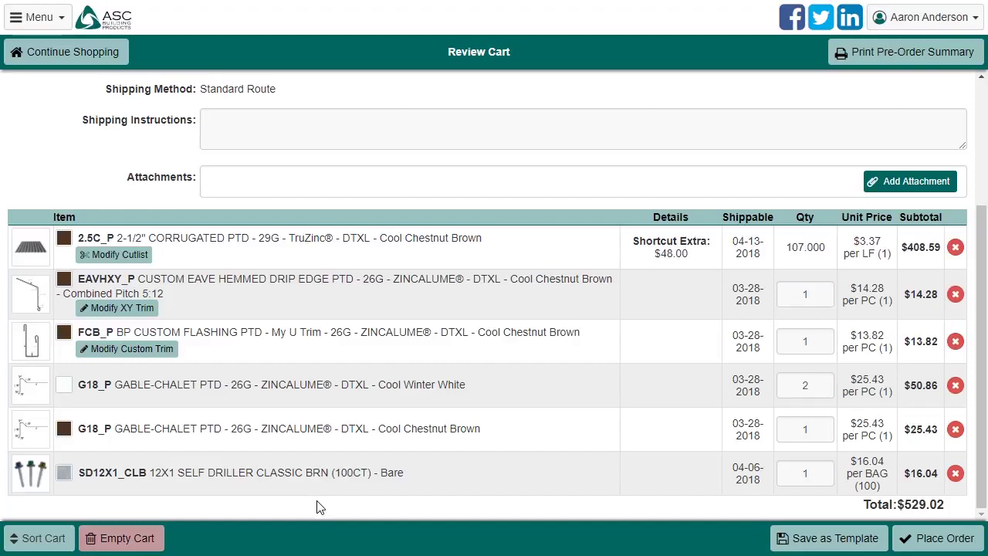
Step: Preview the pre-order summary printout with prices shown and cancel the printing
{"action": "scroll", "coordinate": [321, 507], "scroll_direction": "up", "scroll_amount": 2}
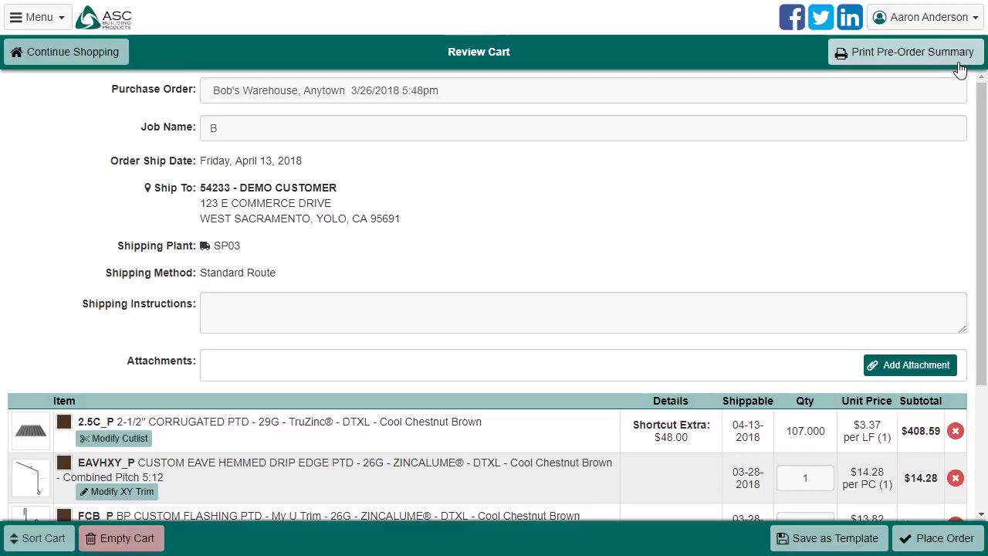
{"action": "left_click", "coordinate": [945, 66]}
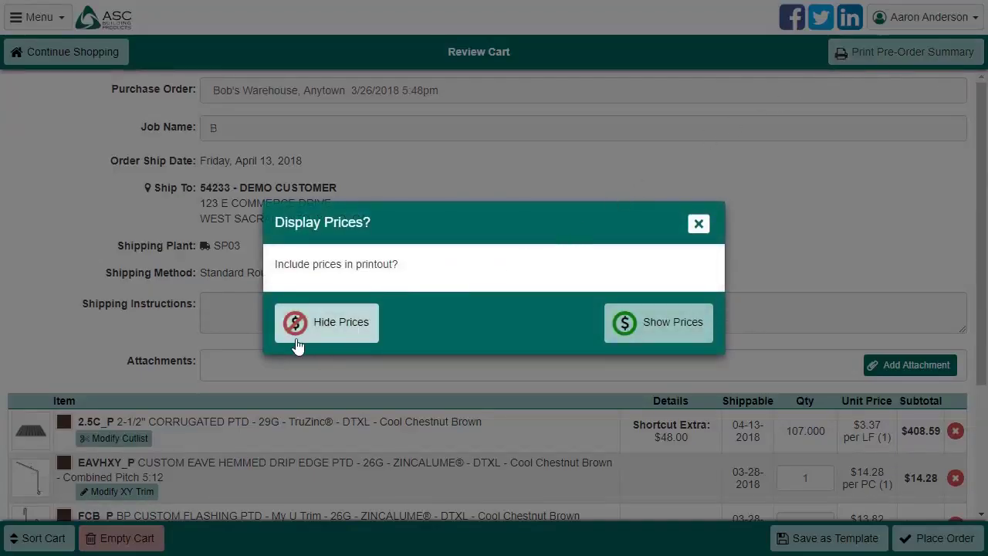
{"action": "left_click", "coordinate": [675, 332]}
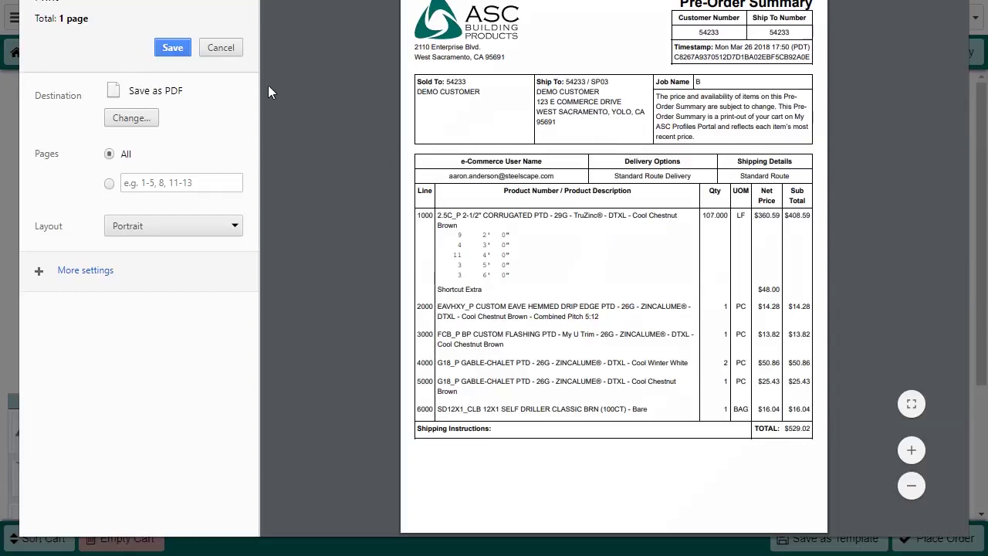
{"action": "left_click", "coordinate": [220, 48]}
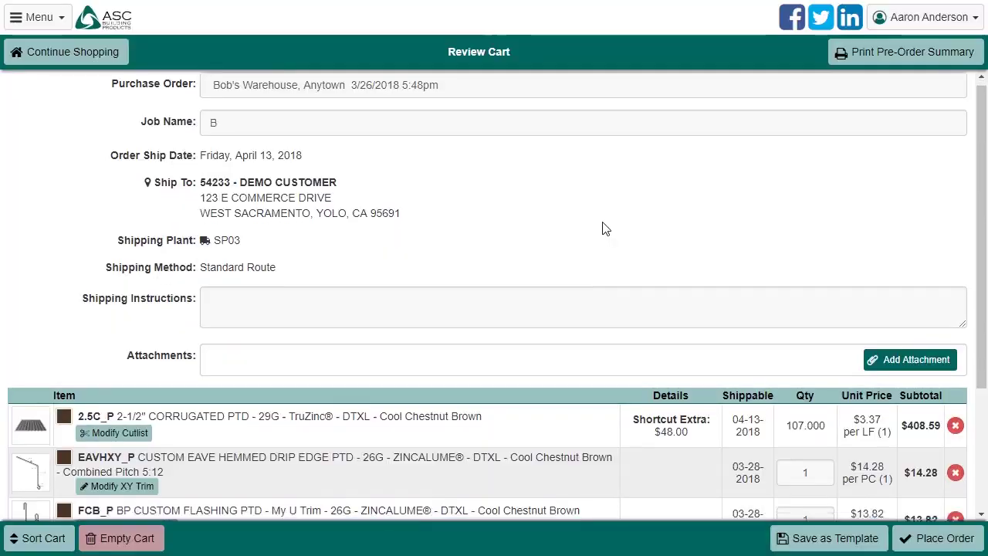
Step: Start placing the order to check its total in the confirmation, and return to the cart review
{"action": "scroll", "coordinate": [602, 227], "scroll_direction": "down", "scroll_amount": 4}
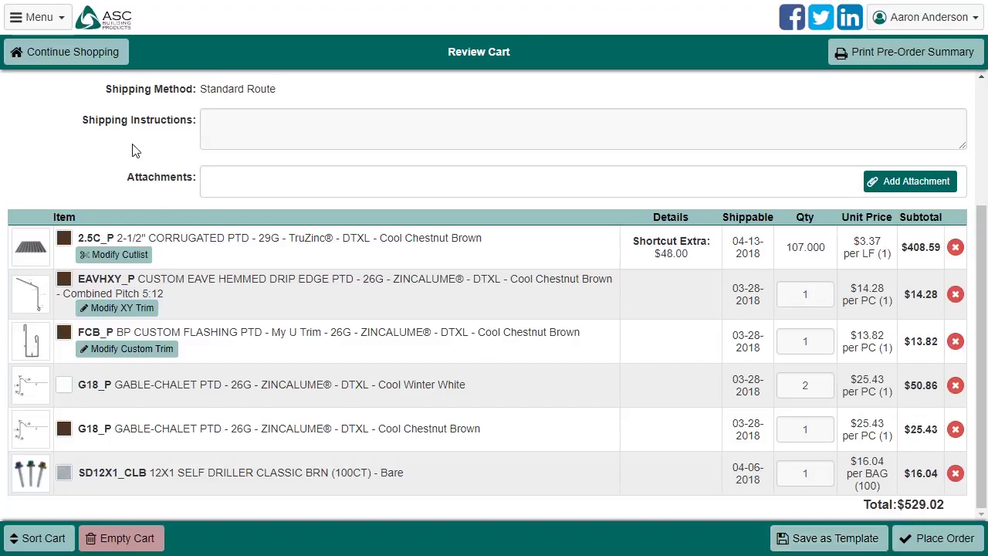
{"action": "left_click", "coordinate": [35, 17]}
{"action": "left_click", "coordinate": [933, 540]}
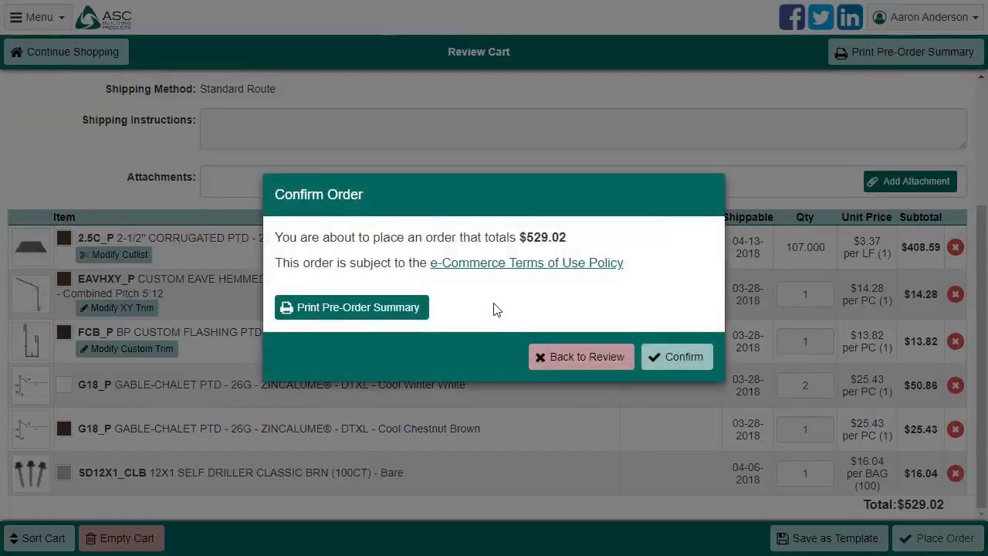
{"action": "left_click_drag", "start_coordinate": [518, 238], "coordinate": [603, 245]}
{"action": "left_click", "coordinate": [608, 244]}
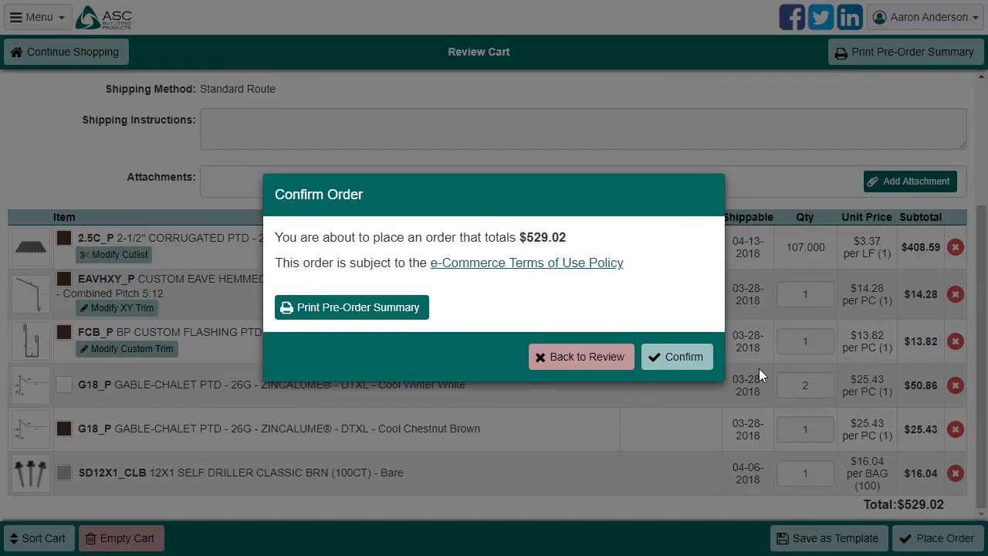
{"action": "left_click", "coordinate": [563, 370]}
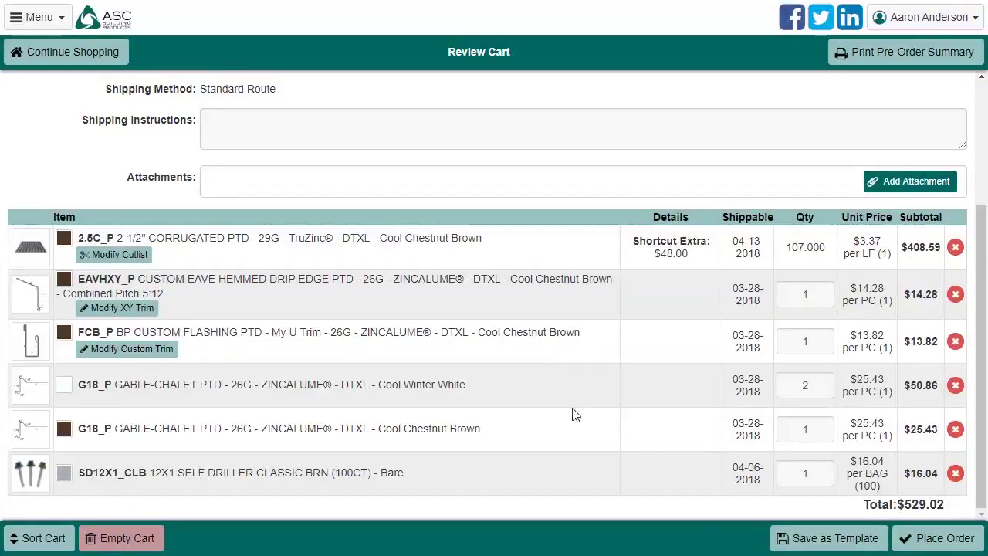
Step: Place and confirm the order, highlight the resulting order number, and acknowledge the order notice
{"action": "left_click", "coordinate": [915, 542]}
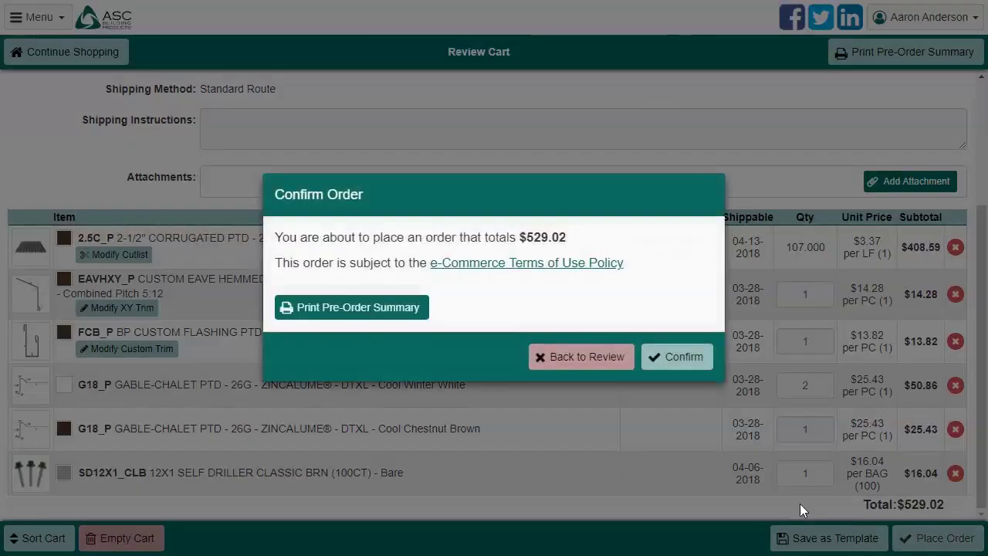
{"action": "left_click", "coordinate": [675, 371]}
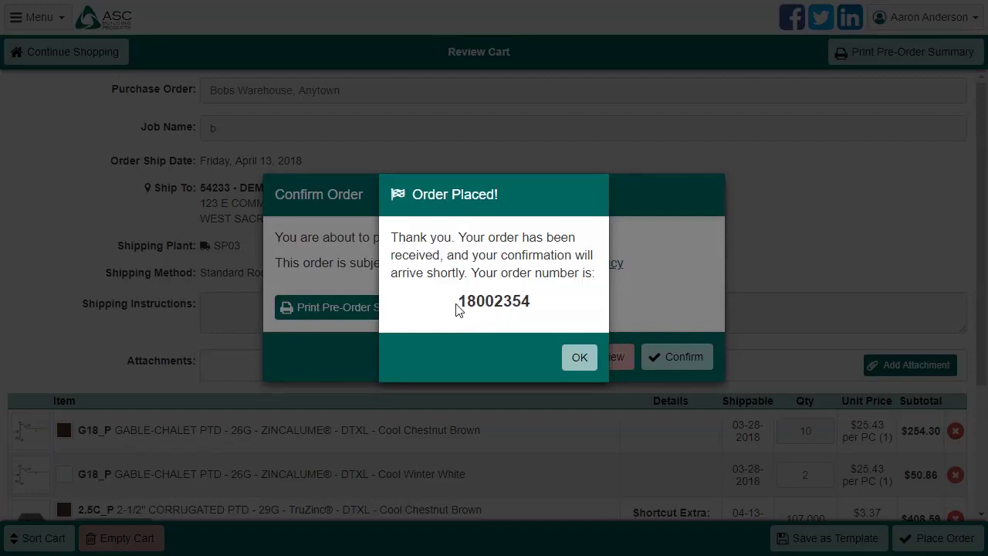
{"action": "left_click_drag", "start_coordinate": [456, 309], "coordinate": [570, 307]}
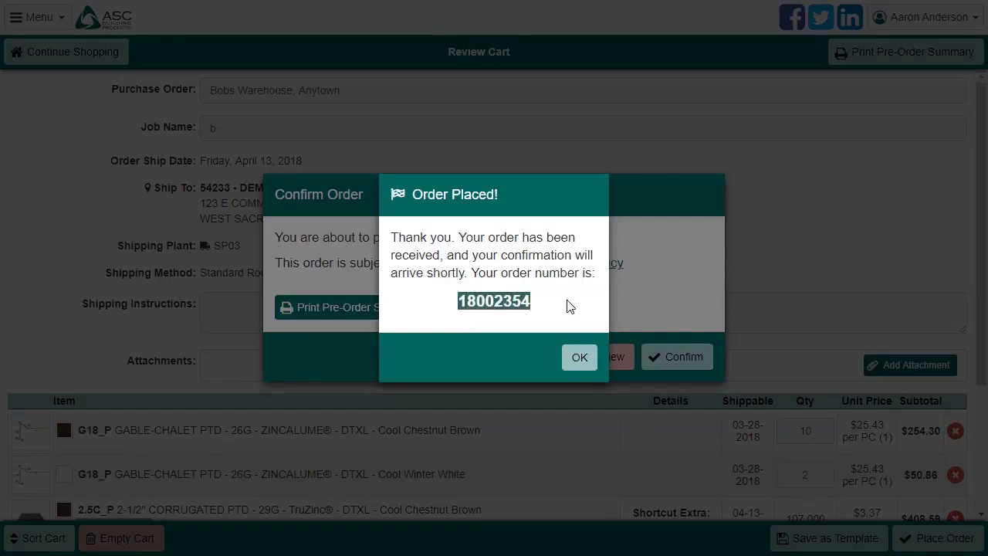
{"action": "left_click", "coordinate": [569, 306]}
{"action": "left_click", "coordinate": [578, 358]}
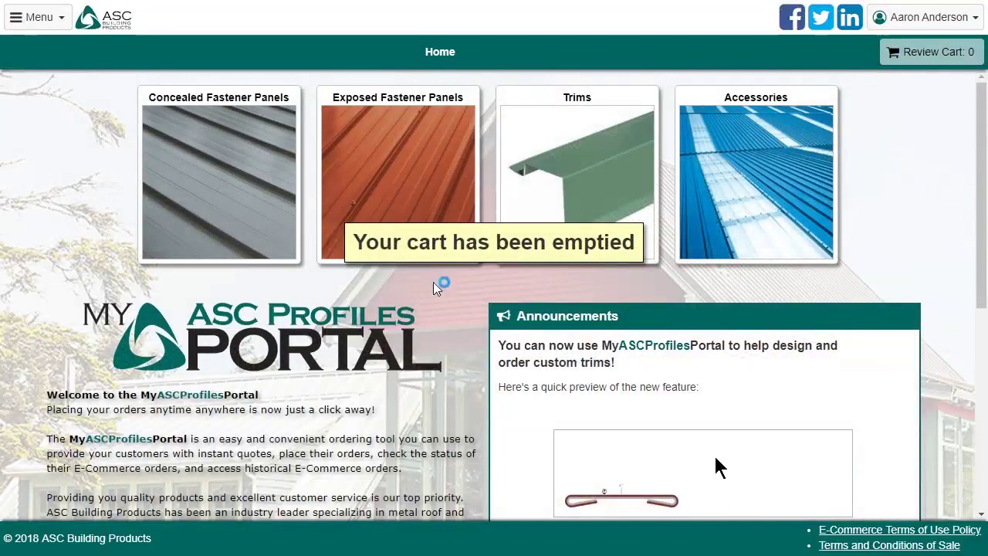
Step: Open the online order history and examine the new order's summary and its order confirmation PDF view
{"action": "left_click", "coordinate": [46, 22]}
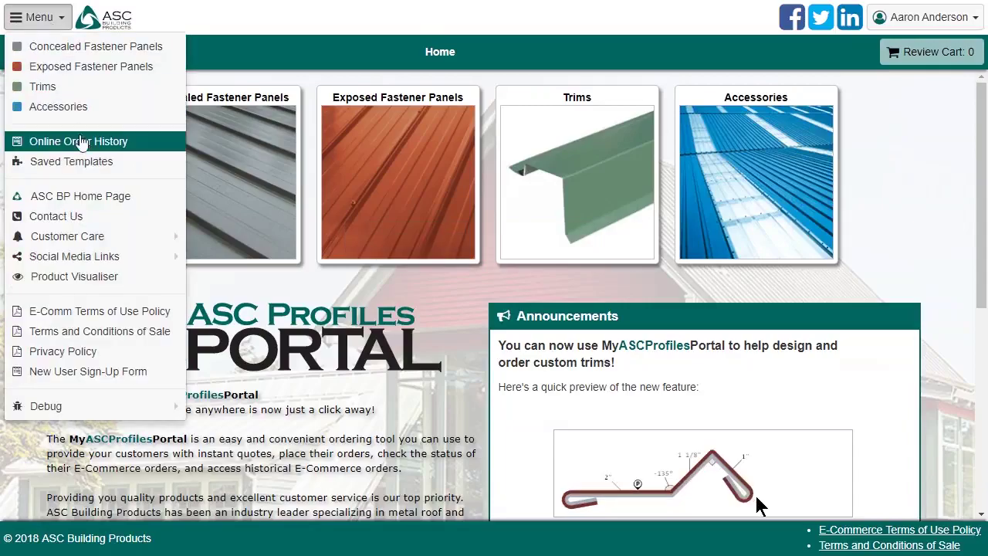
{"action": "left_click", "coordinate": [82, 141]}
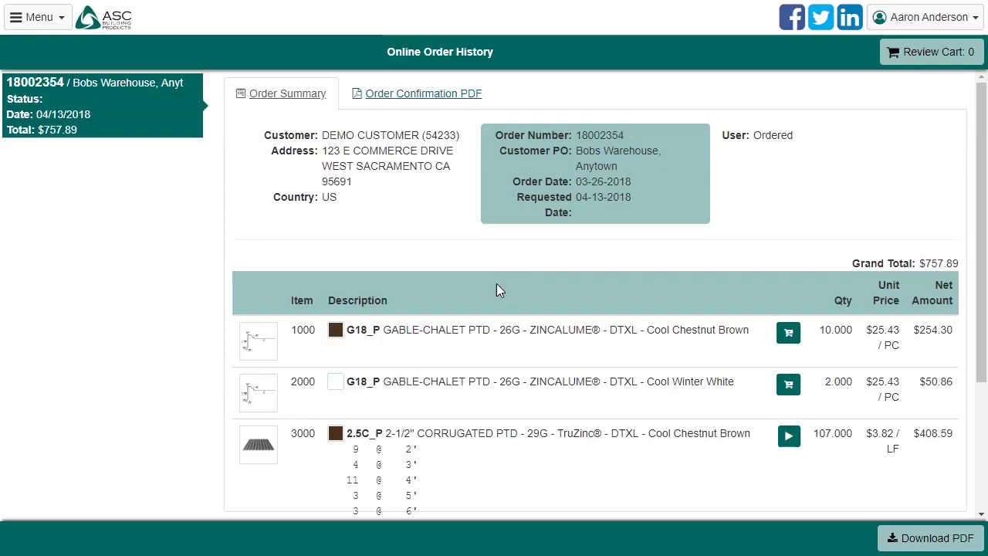
{"action": "scroll", "coordinate": [459, 259], "scroll_direction": "down", "scroll_amount": 5}
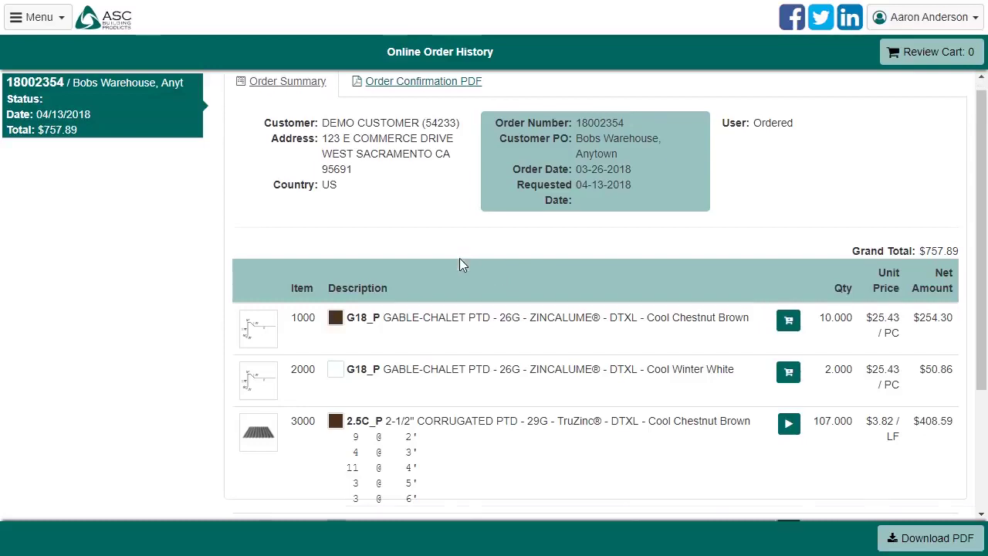
{"action": "scroll", "coordinate": [461, 265], "scroll_direction": "up", "scroll_amount": 5}
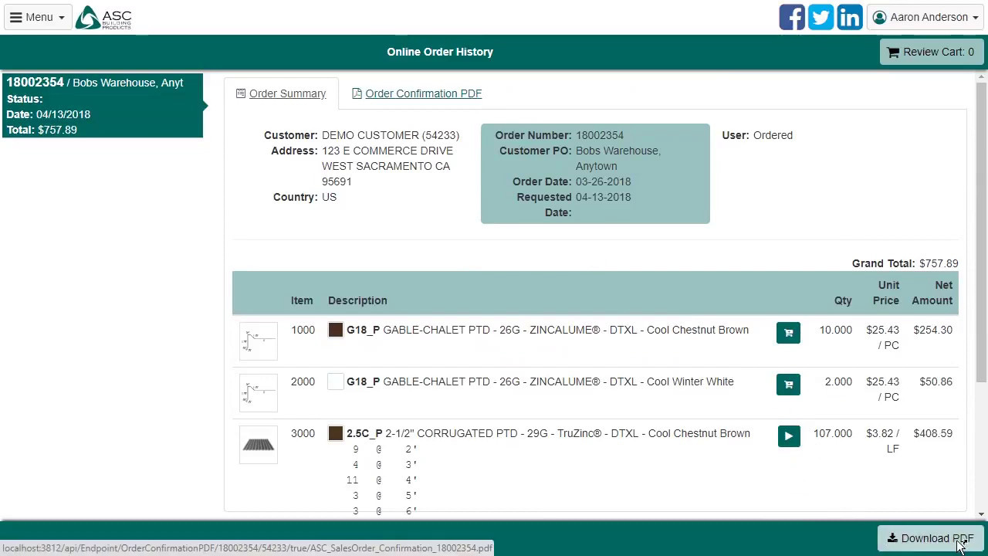
{"action": "left_click", "coordinate": [389, 95]}
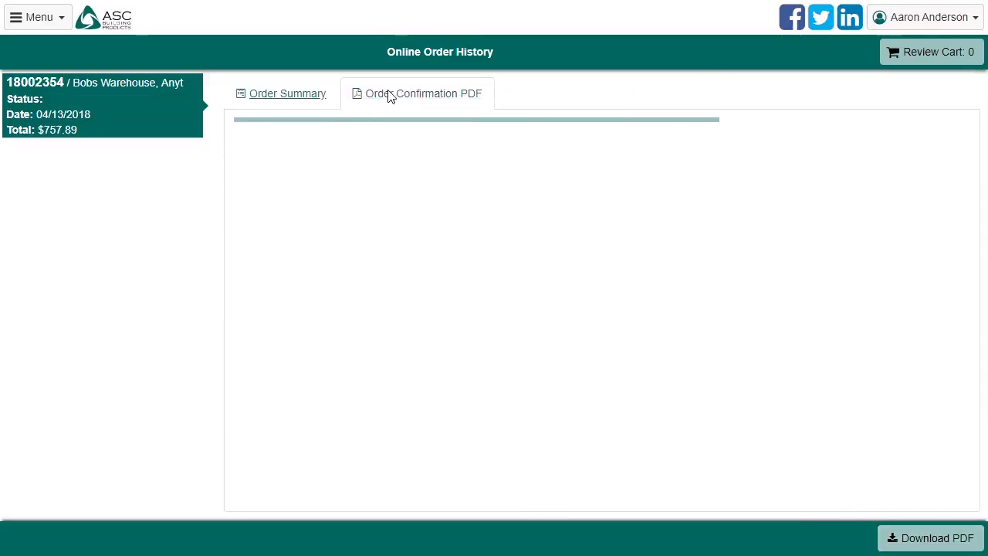
{"action": "left_click", "coordinate": [281, 95]}
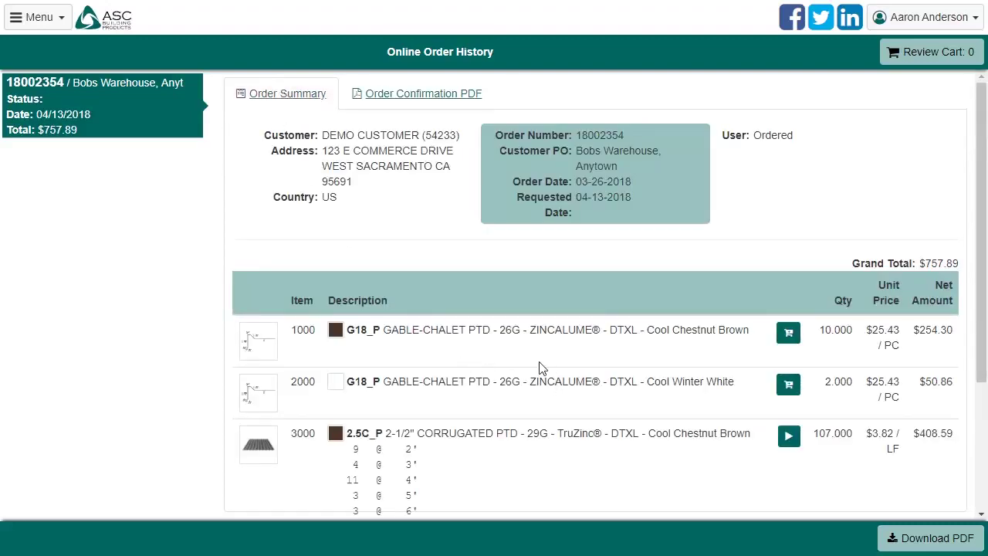